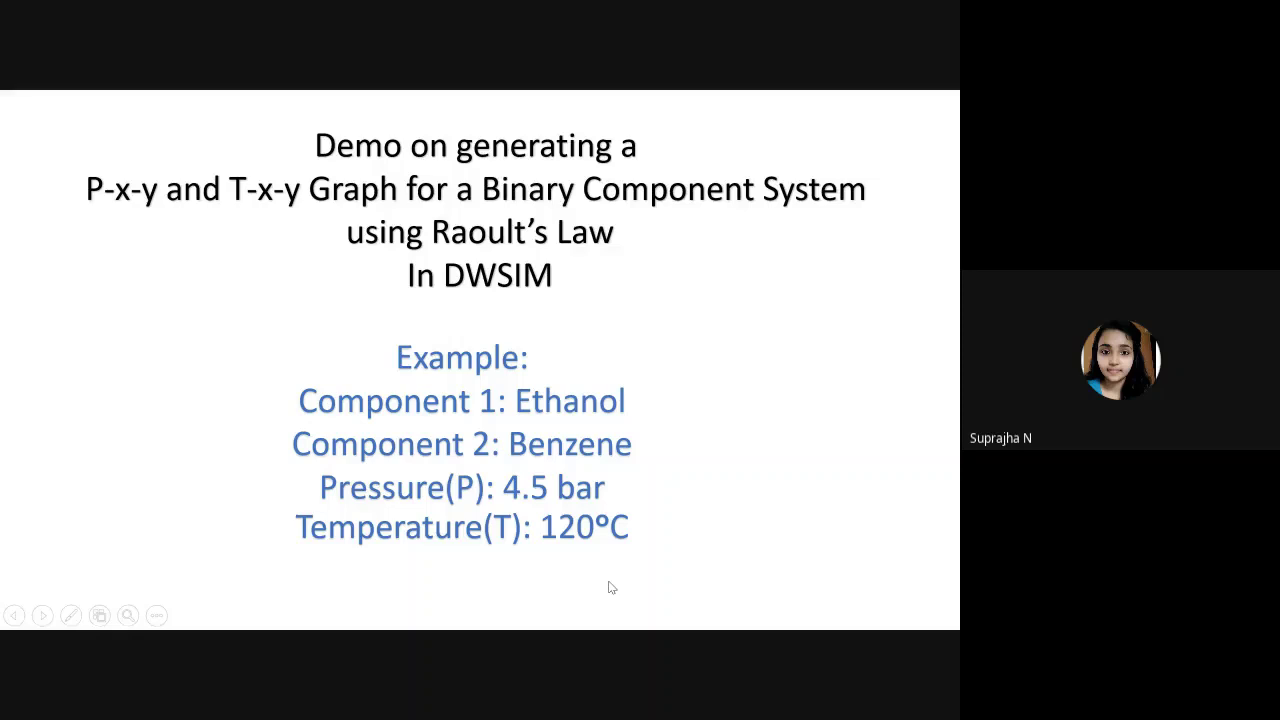
# Exit the title-slide slideshow and return to the PowerPoint editing view
pyautogui.press('Escape')
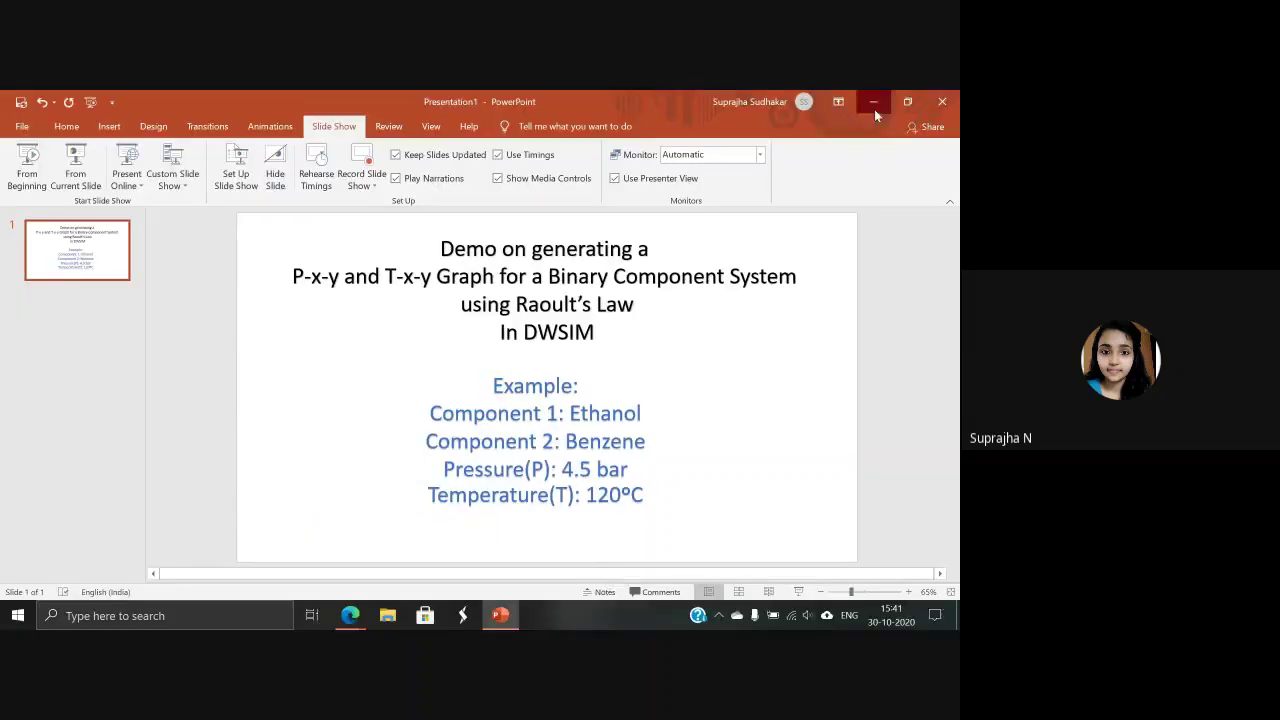
# Minimize PowerPoint and the Meet window, then launch DWSIM from its desktop icon
pyautogui.click(873, 103)
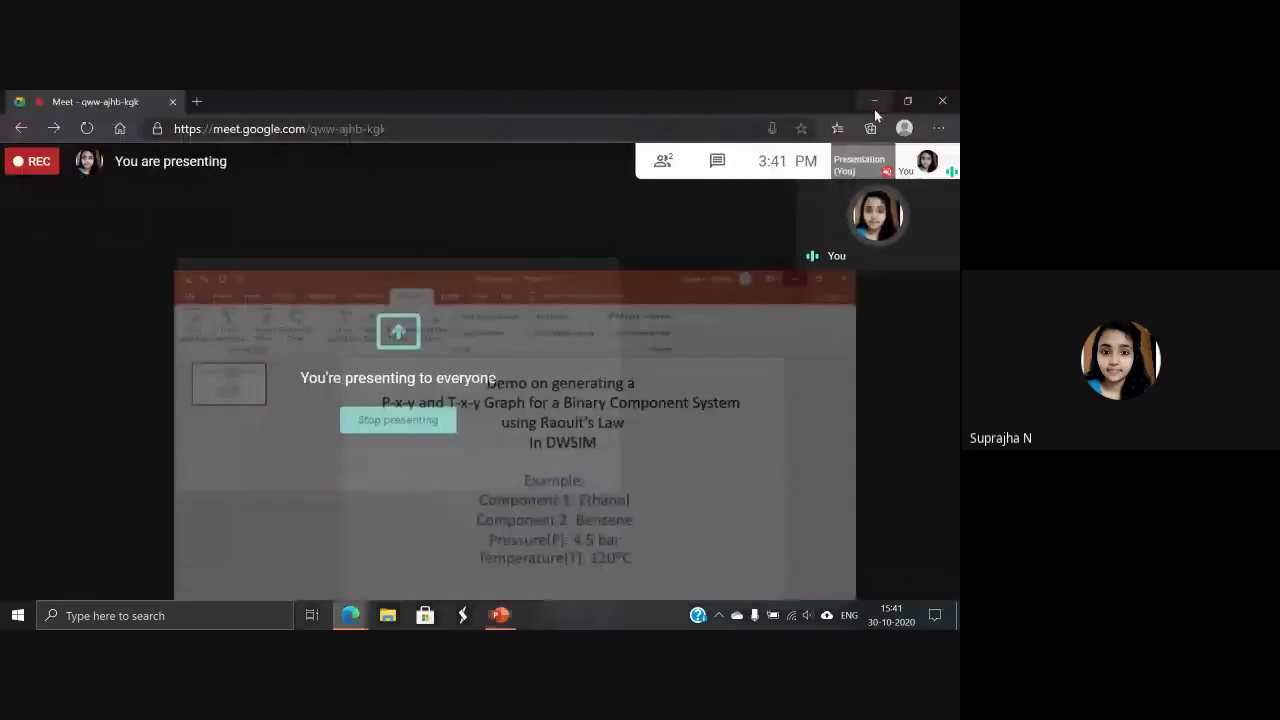
pyautogui.click(874, 101)
pyautogui.doubleClick(27, 522)
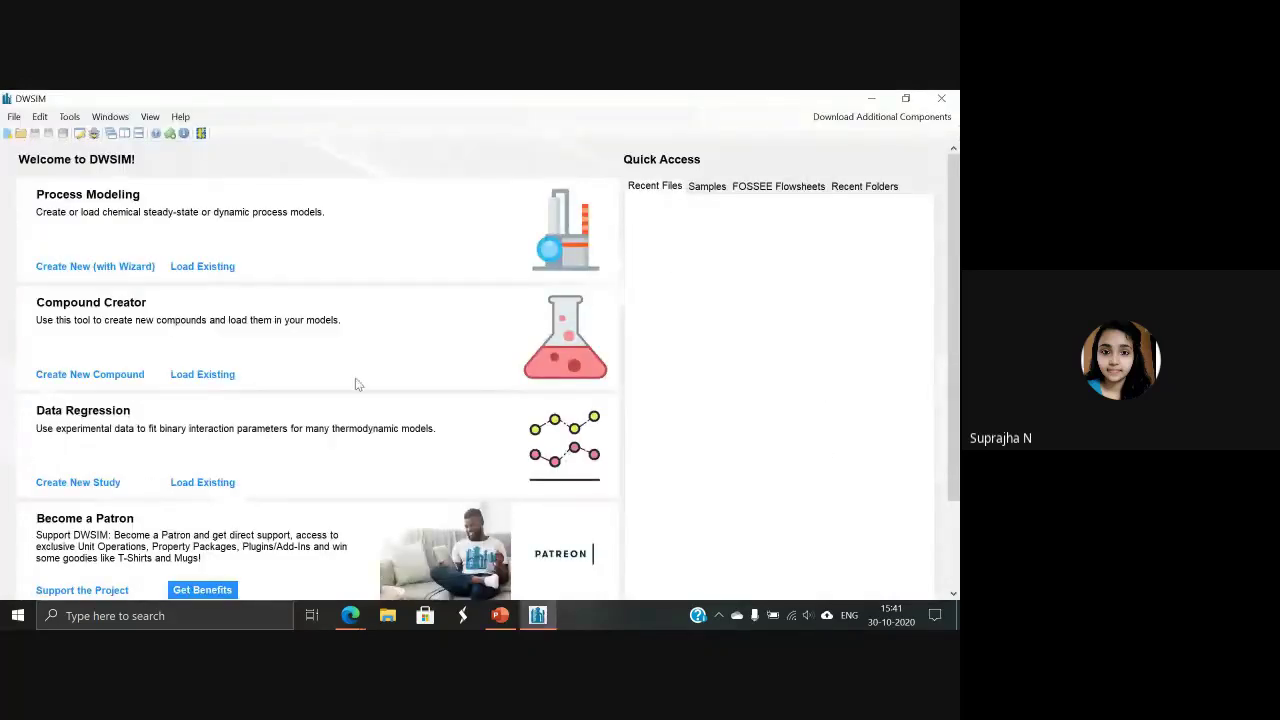
# Create a new process simulation model and advance past the wizard's Introduction page
pyautogui.click(13, 118)
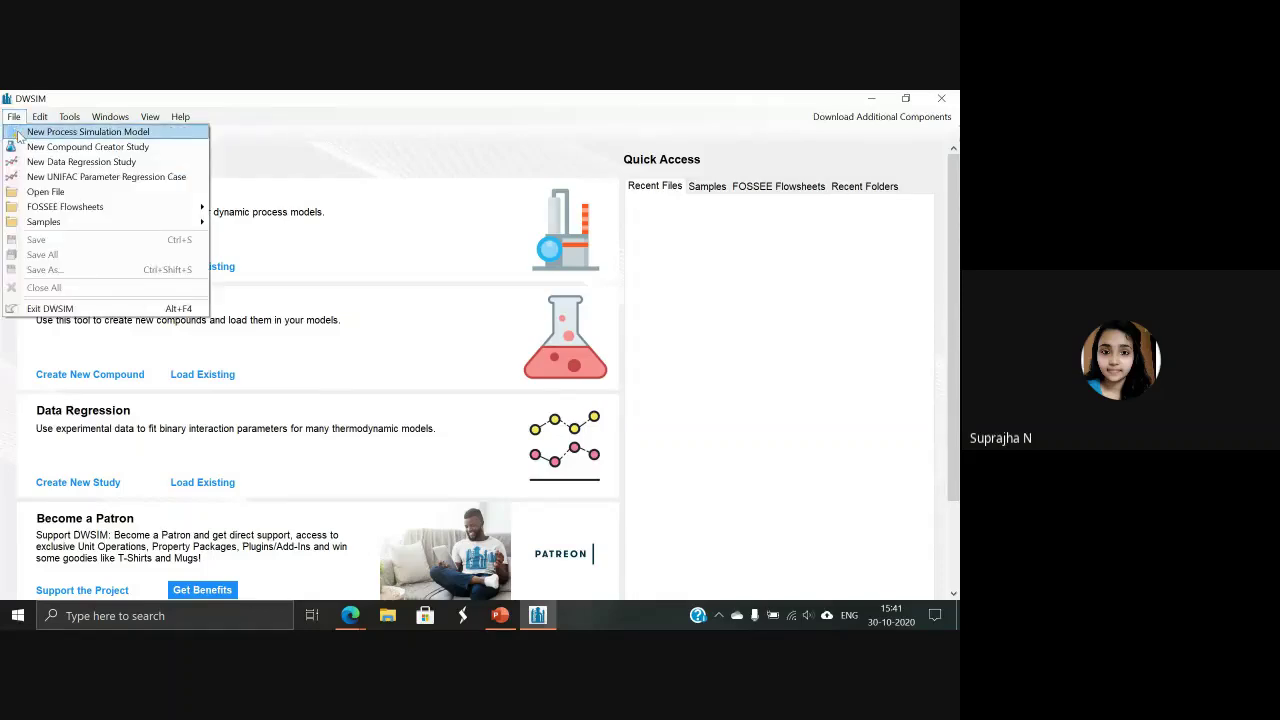
pyautogui.click(18, 133)
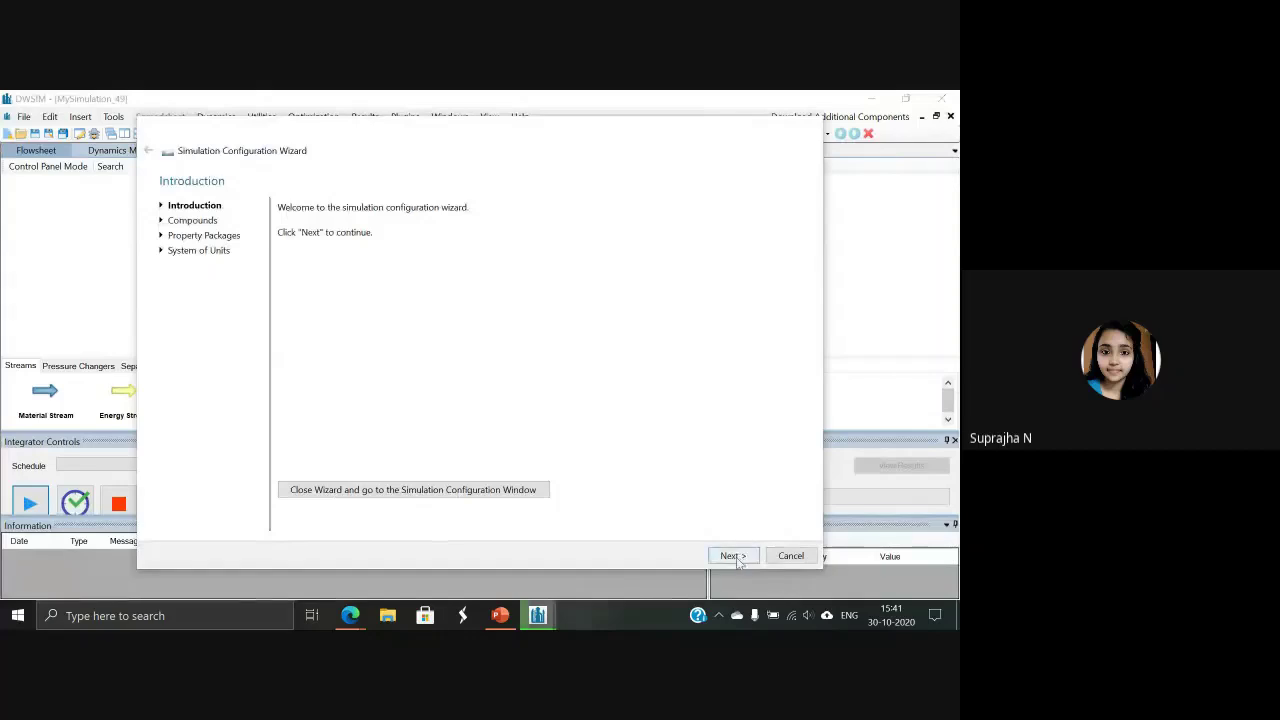
pyautogui.click(733, 556)
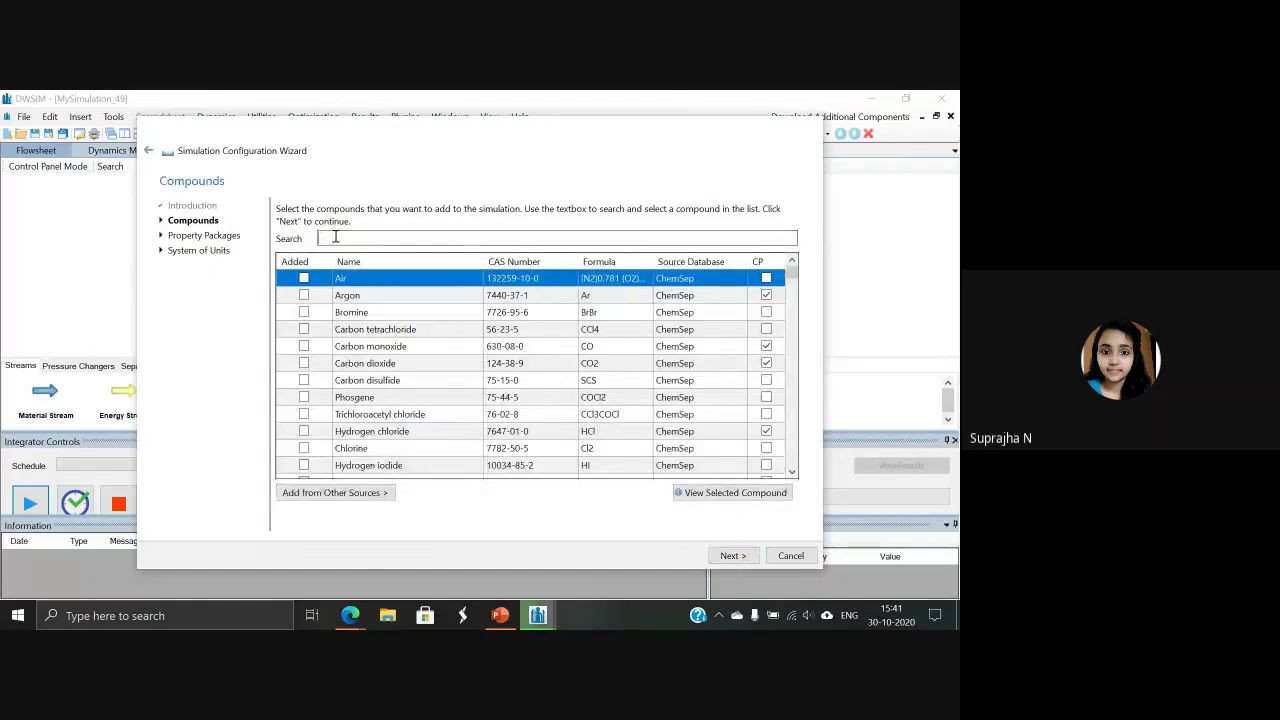
# Search for and add Ethanol and Benzene as compounds, clearing the search after each
pyautogui.click(336, 237)
pyautogui.write('Etha')
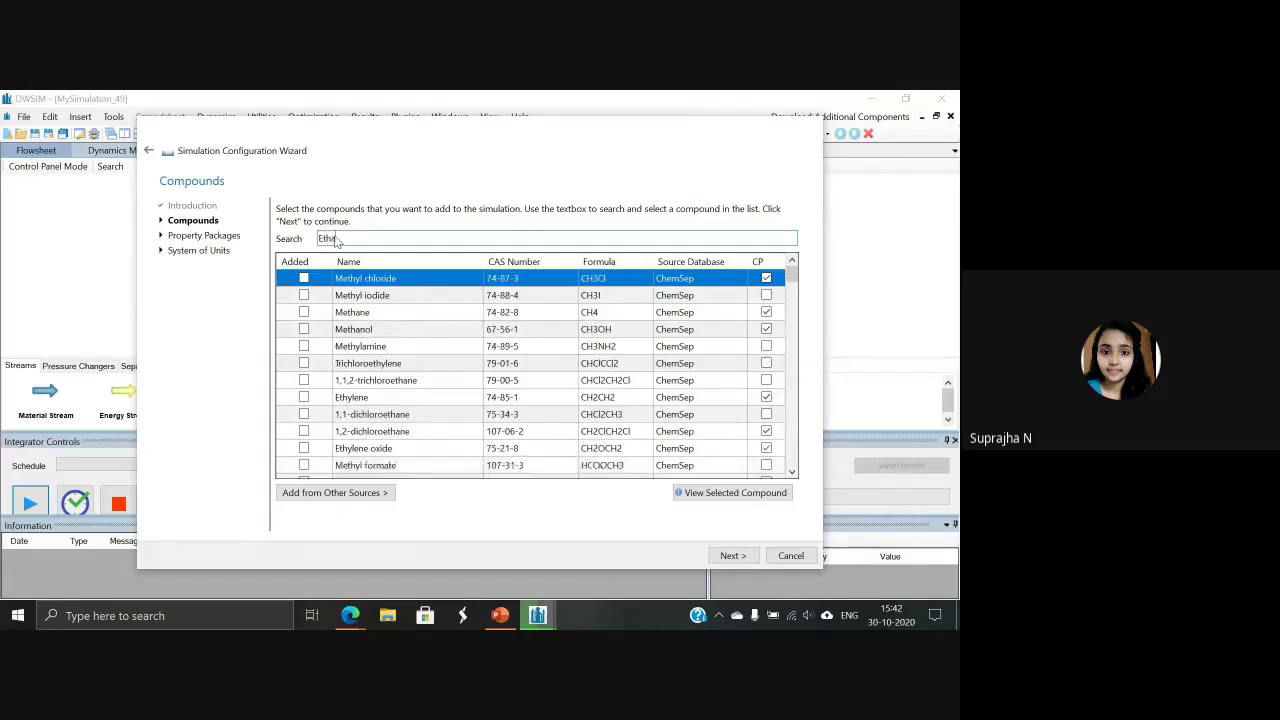
pyautogui.write('nol')
pyautogui.click(304, 278)
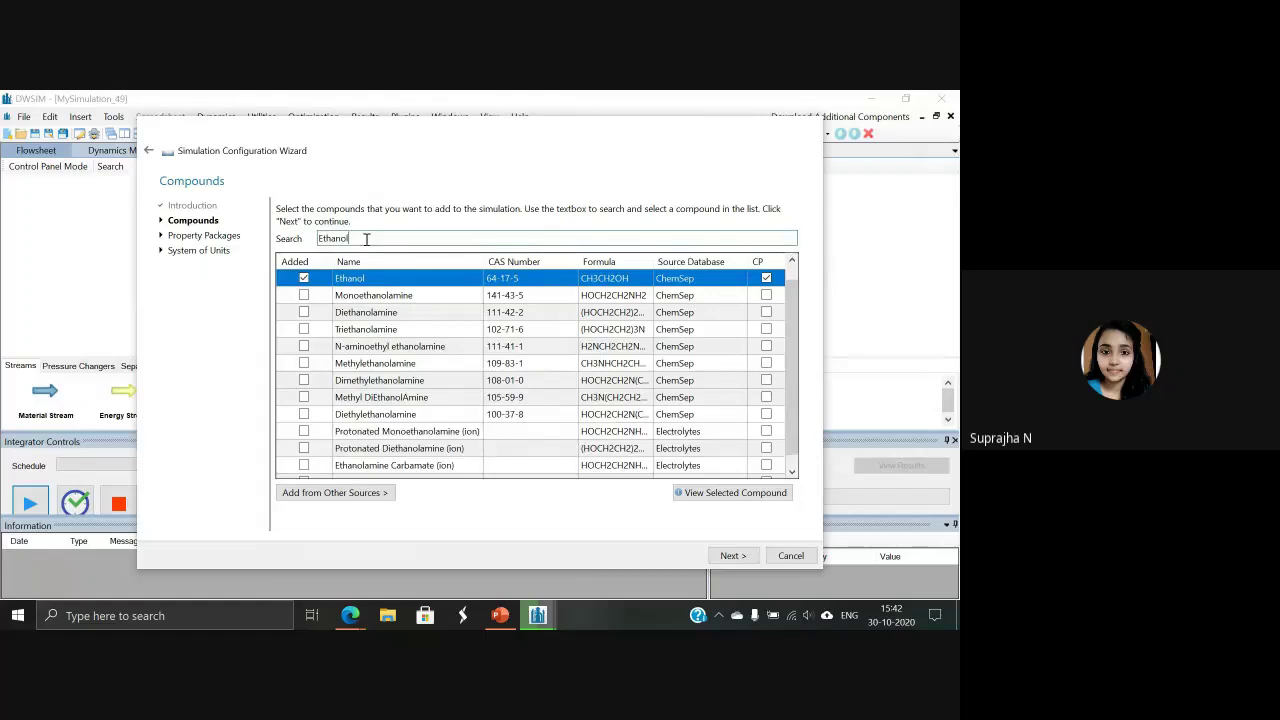
pyautogui.press('BackSpace')
pyautogui.press('BackSpace')
pyautogui.press('BackSpace')
pyautogui.press('BackSpace')
pyautogui.press('BackSpace')
pyautogui.press('BackSpace')
pyautogui.press('BackSpace')
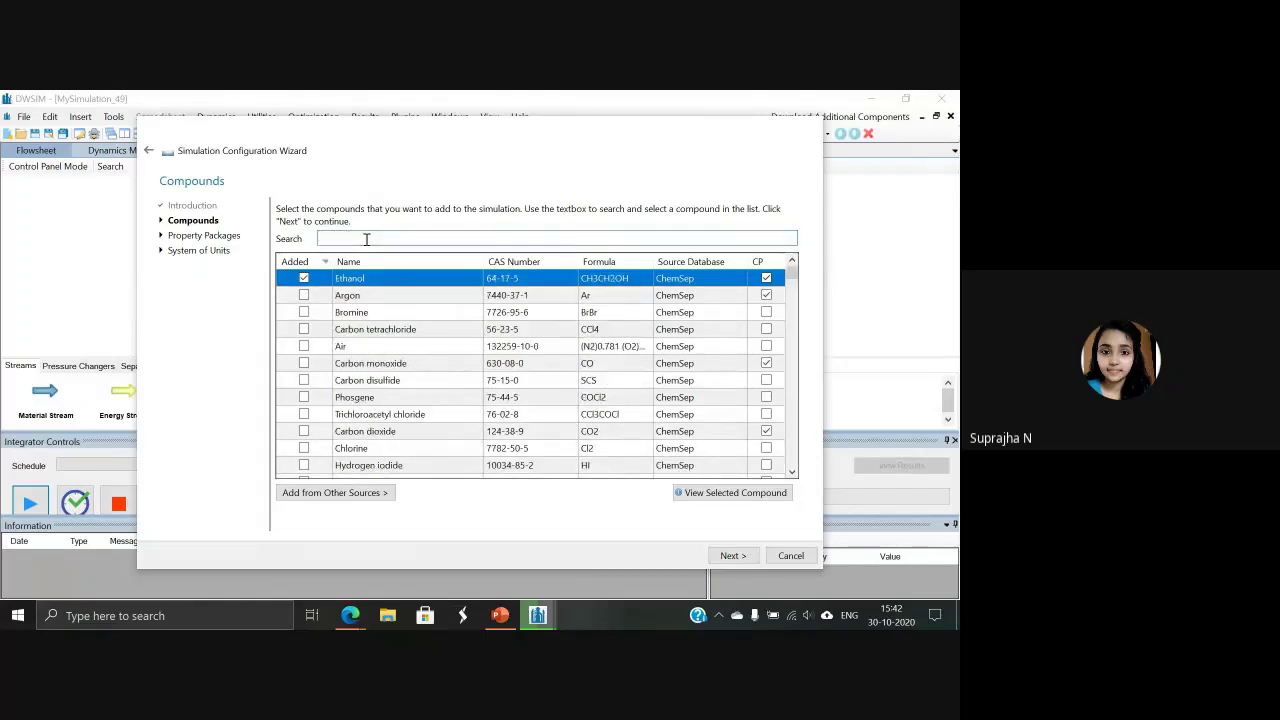
pyautogui.write('Be')
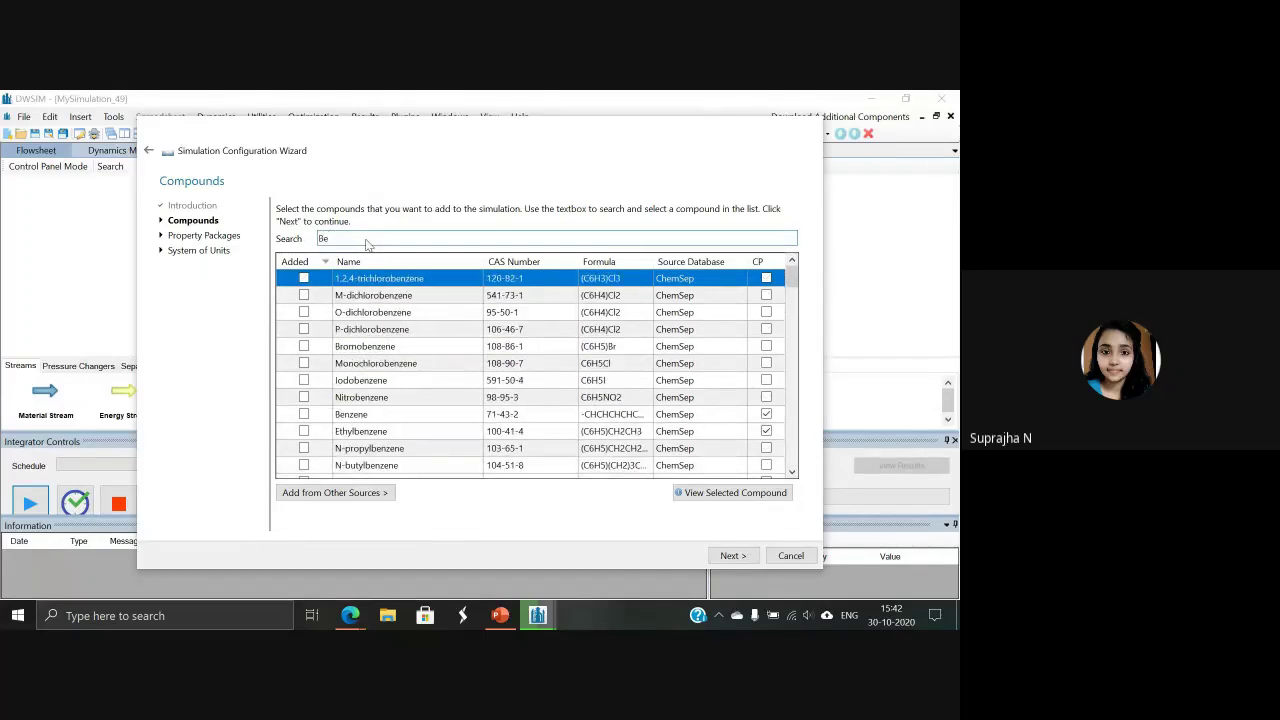
pyautogui.write('nzene')
pyautogui.click(304, 279)
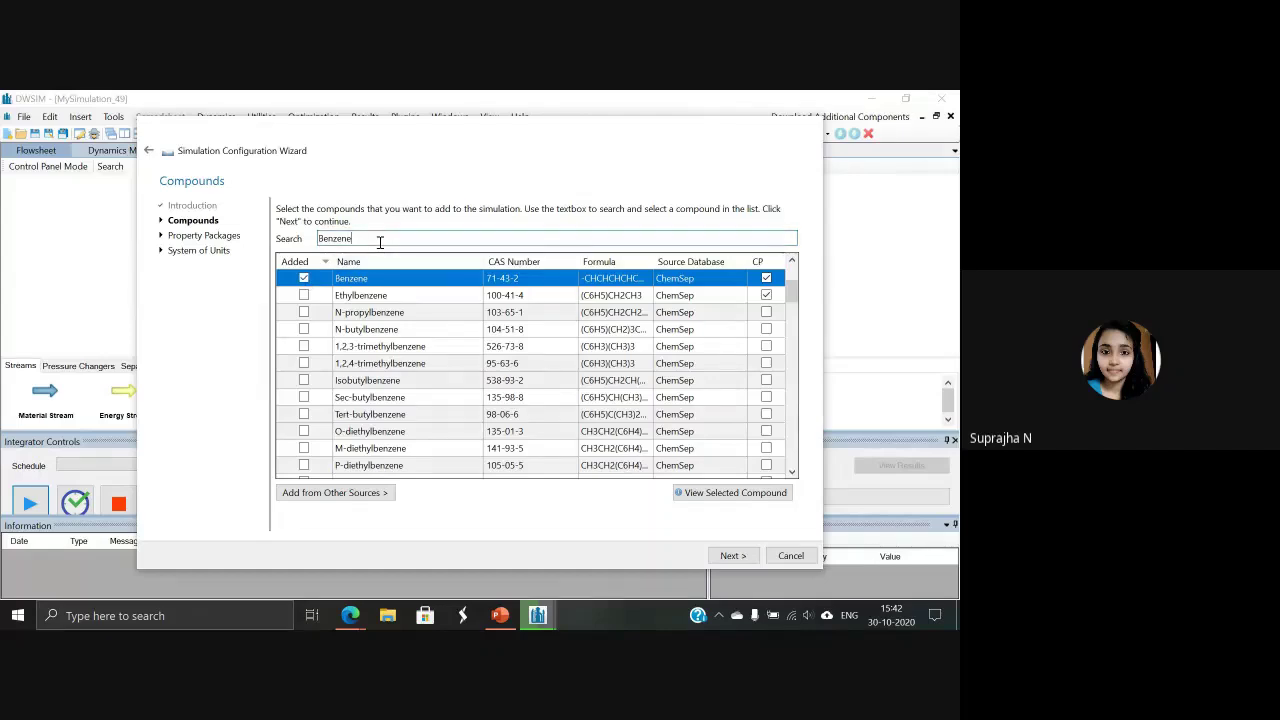
pyautogui.press('BackSpace')
pyautogui.press('BackSpace')
pyautogui.press('BackSpace')
pyautogui.press('BackSpace')
pyautogui.press('BackSpace')
pyautogui.press('BackSpace')
pyautogui.press('BackSpace')
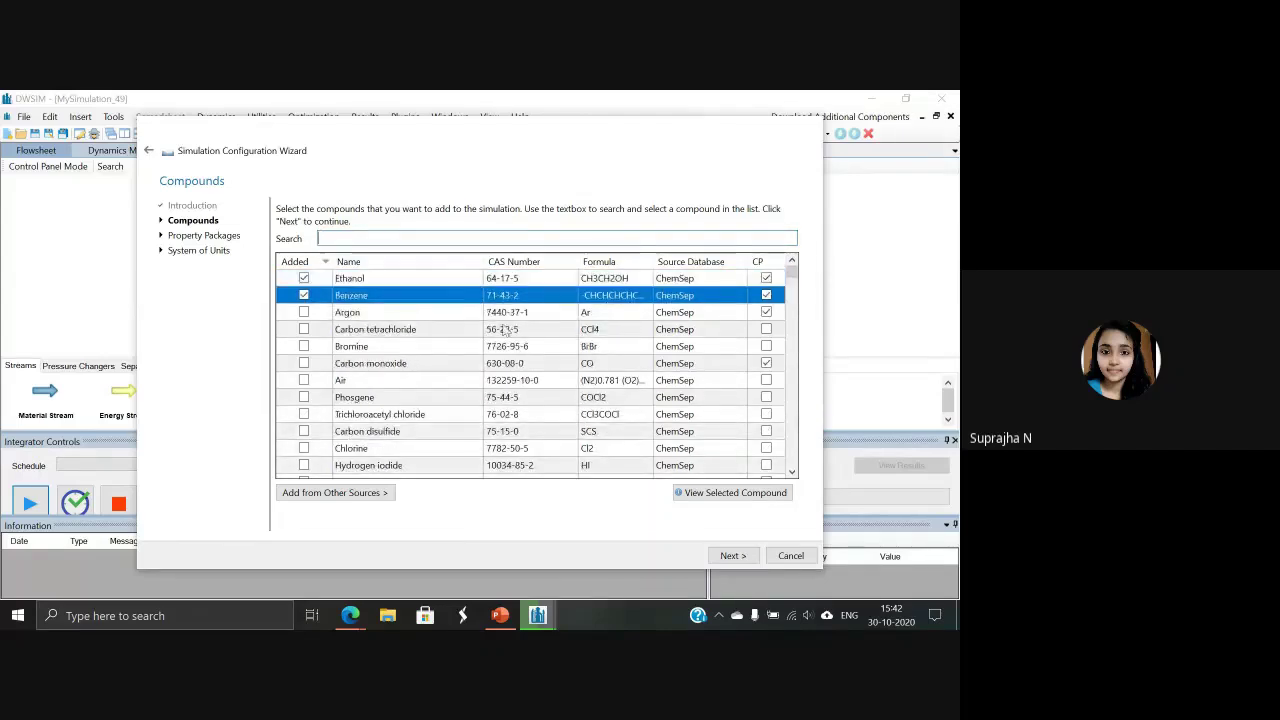
# Add the Raoult's Law property package and continue to the System of Units page
pyautogui.click(732, 556)
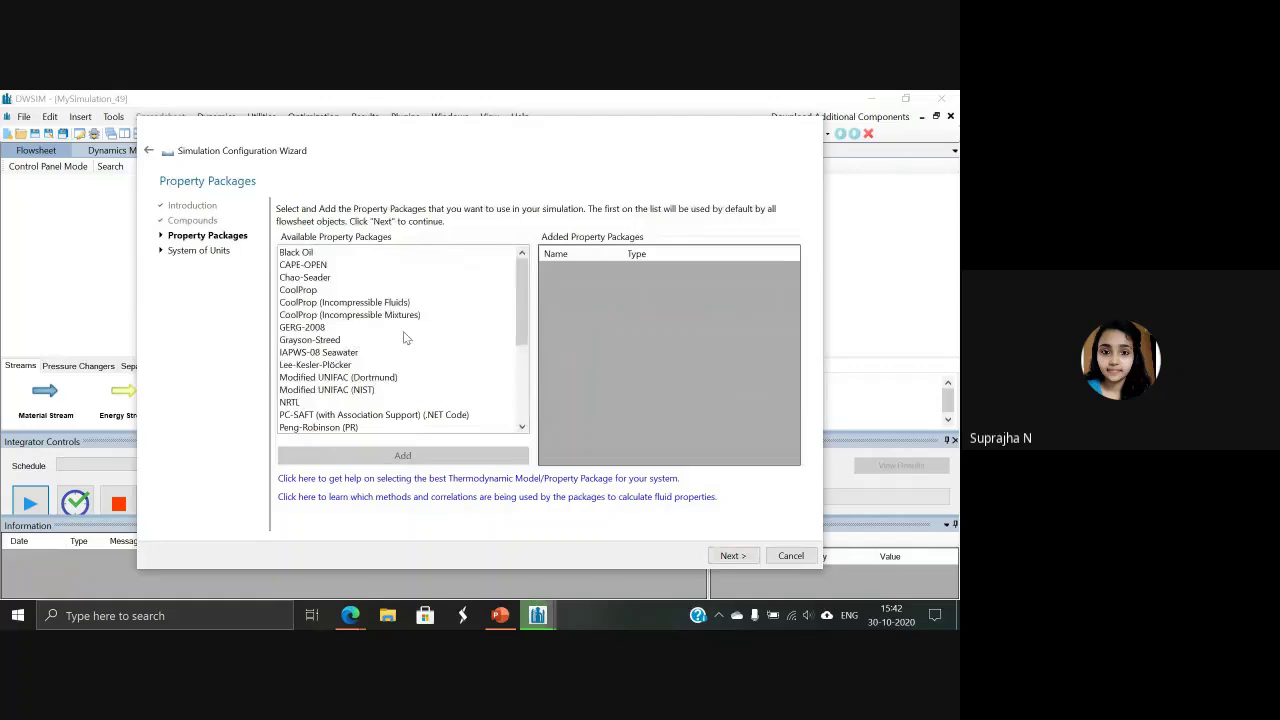
pyautogui.scroll(-4, 522, 427)
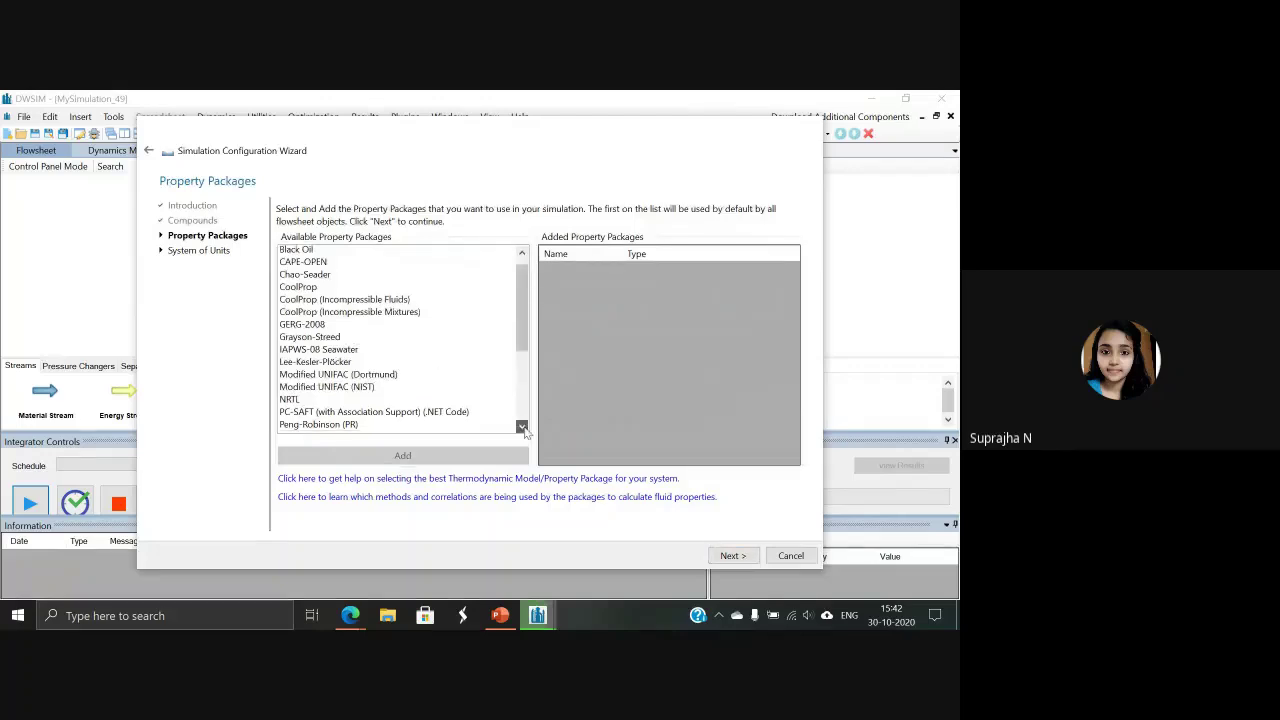
pyautogui.scroll(-3, 522, 427)
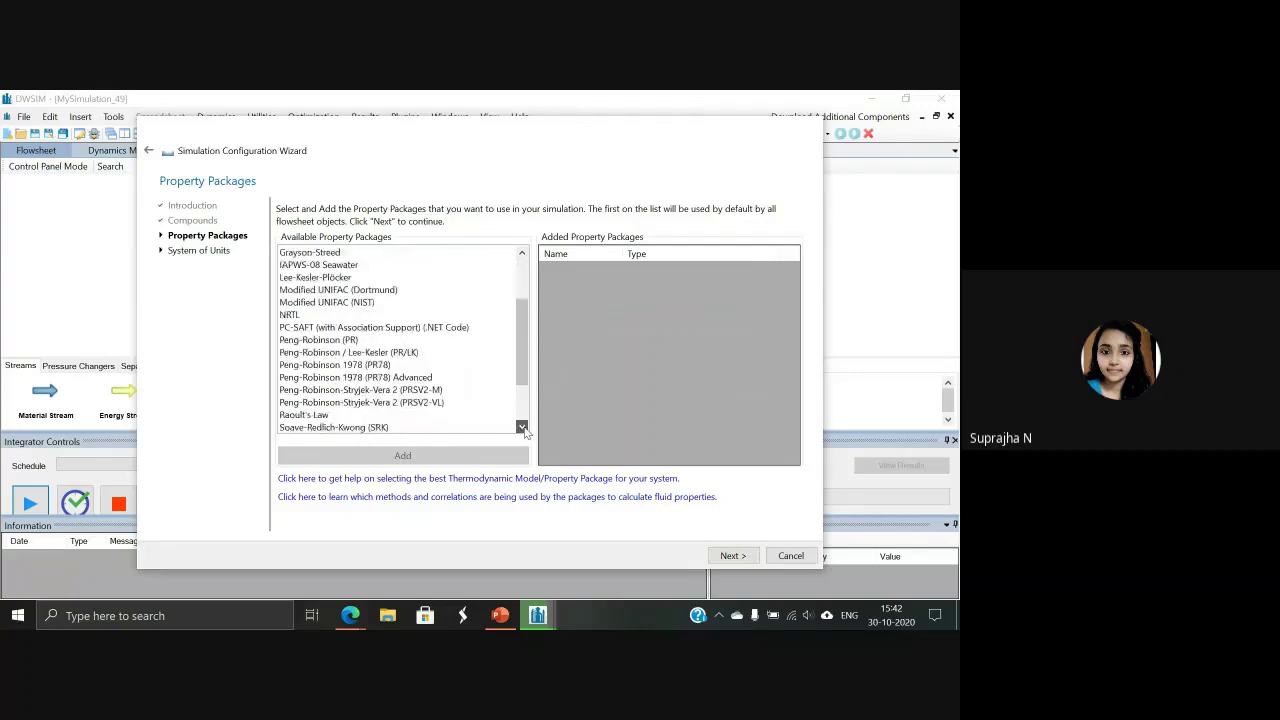
pyautogui.click(310, 340)
pyautogui.click(378, 456)
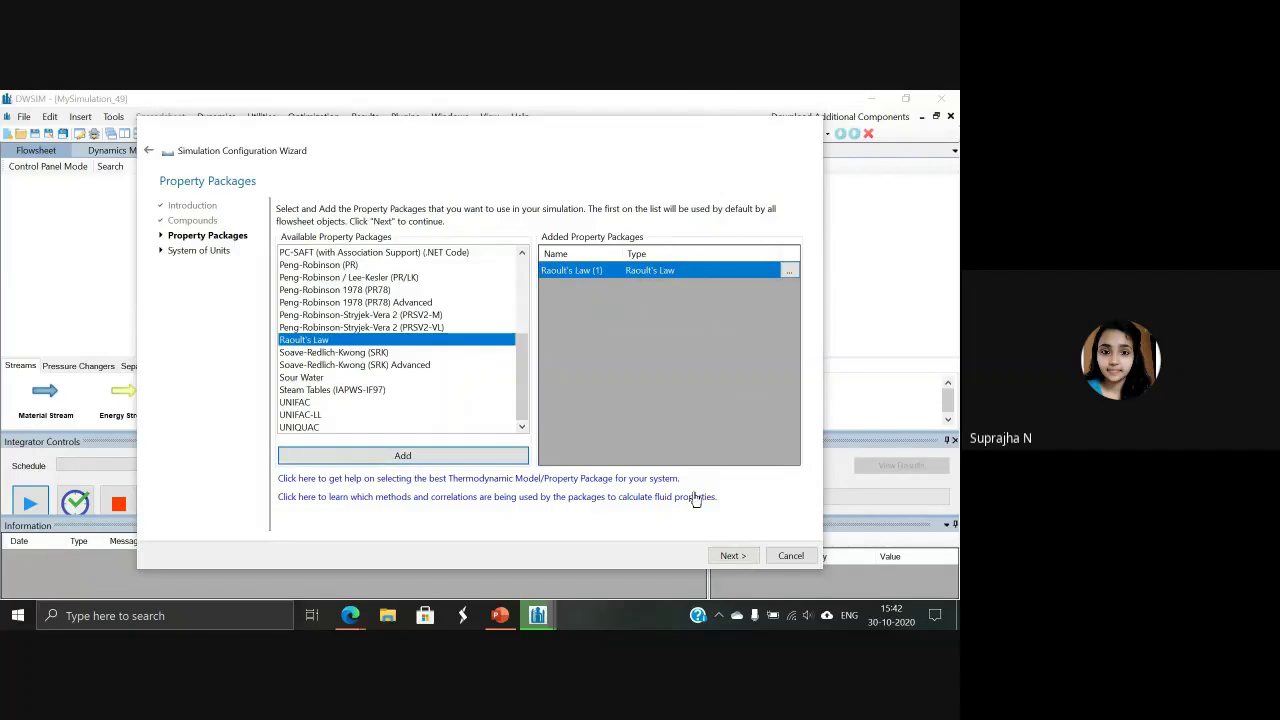
pyautogui.click(726, 558)
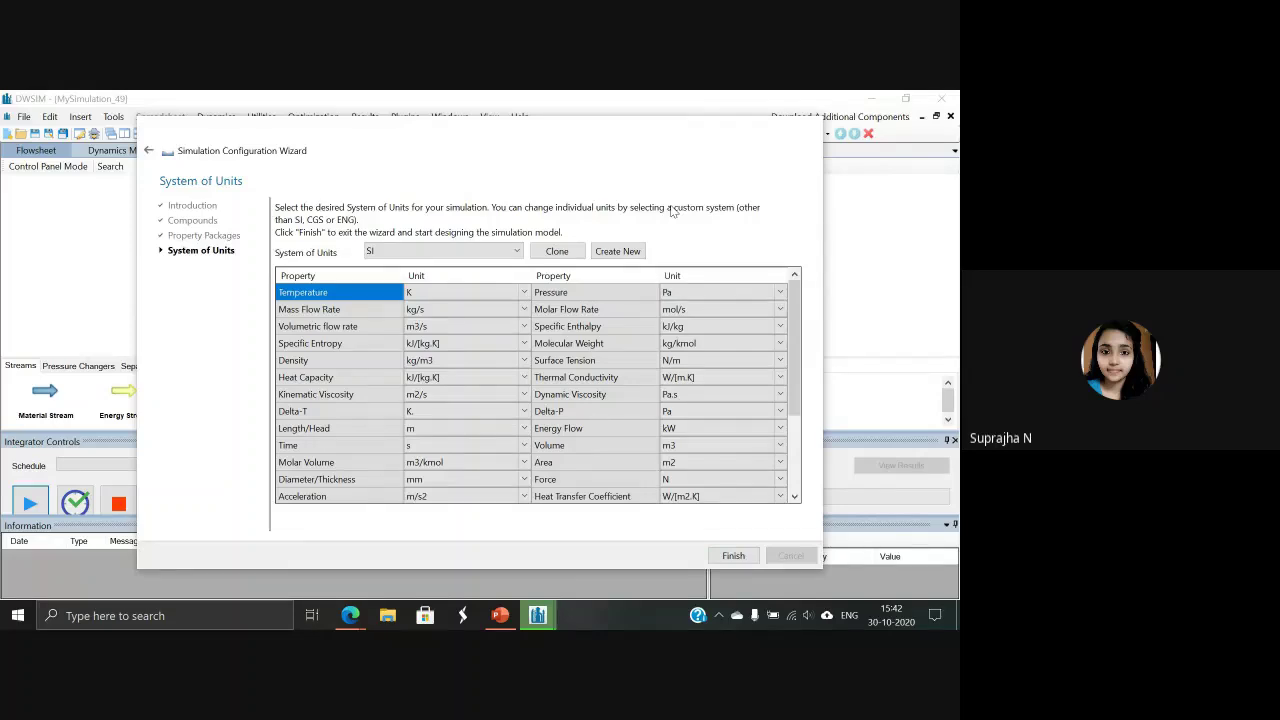
# Select the C5 system of units and finish the setup wizard
pyautogui.click(488, 251)
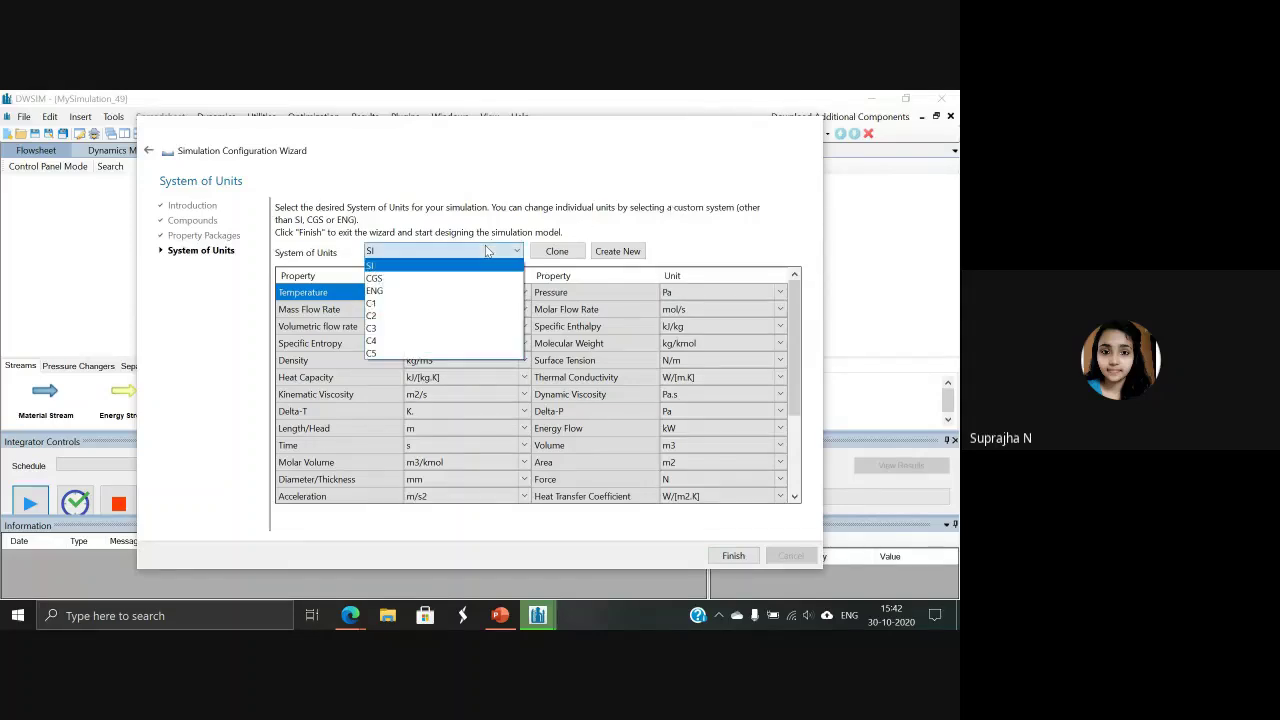
pyautogui.click(433, 354)
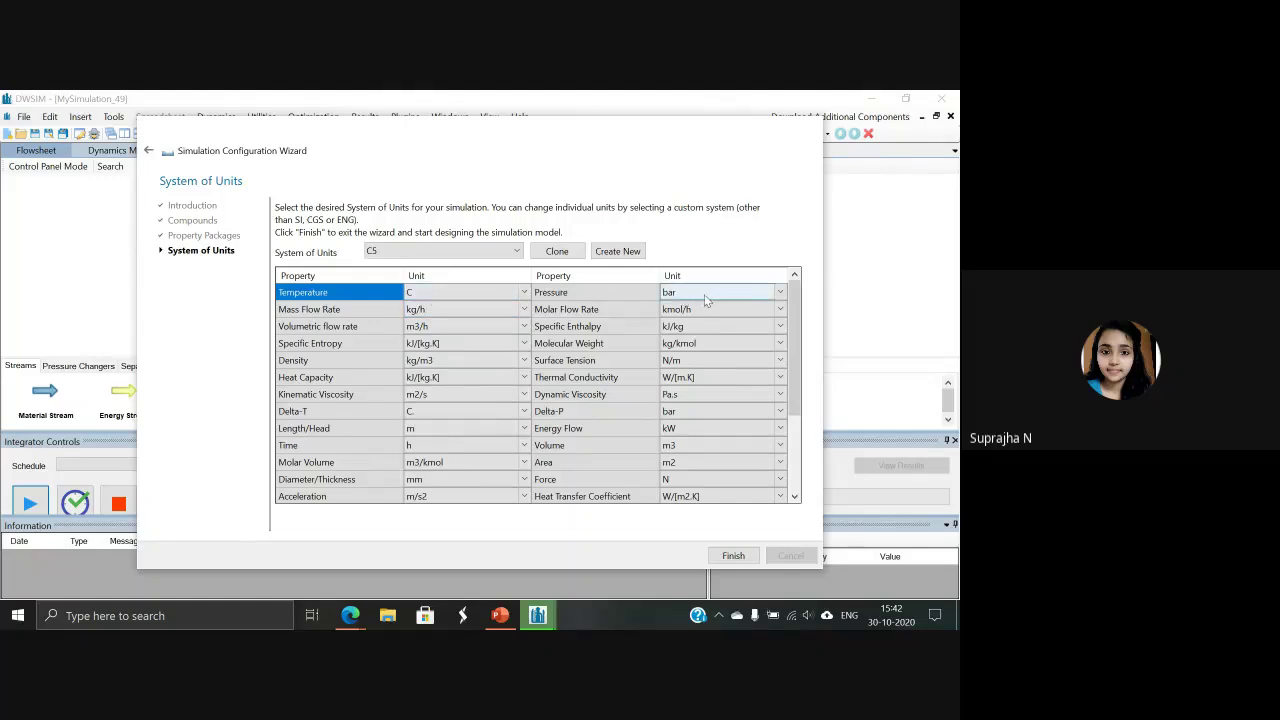
pyautogui.click(731, 558)
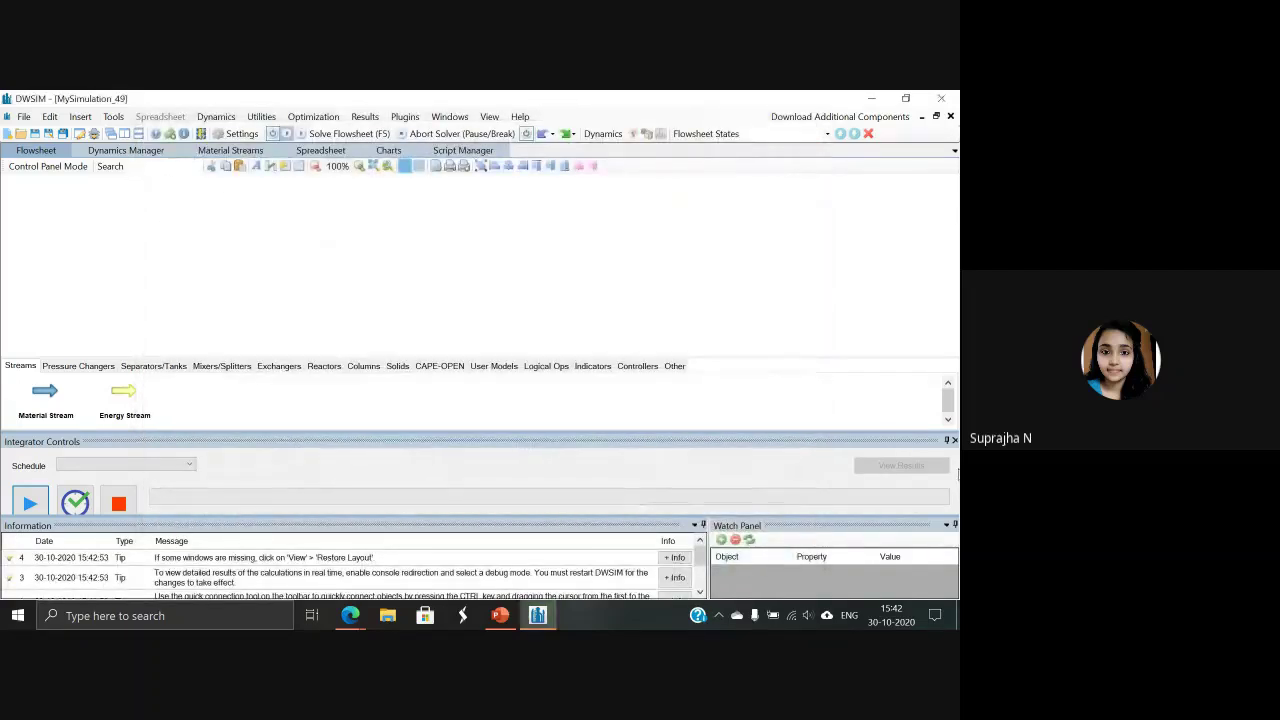
# Close Integrator Controls and auto-hide the Information and Watch panels
pyautogui.click(954, 440)
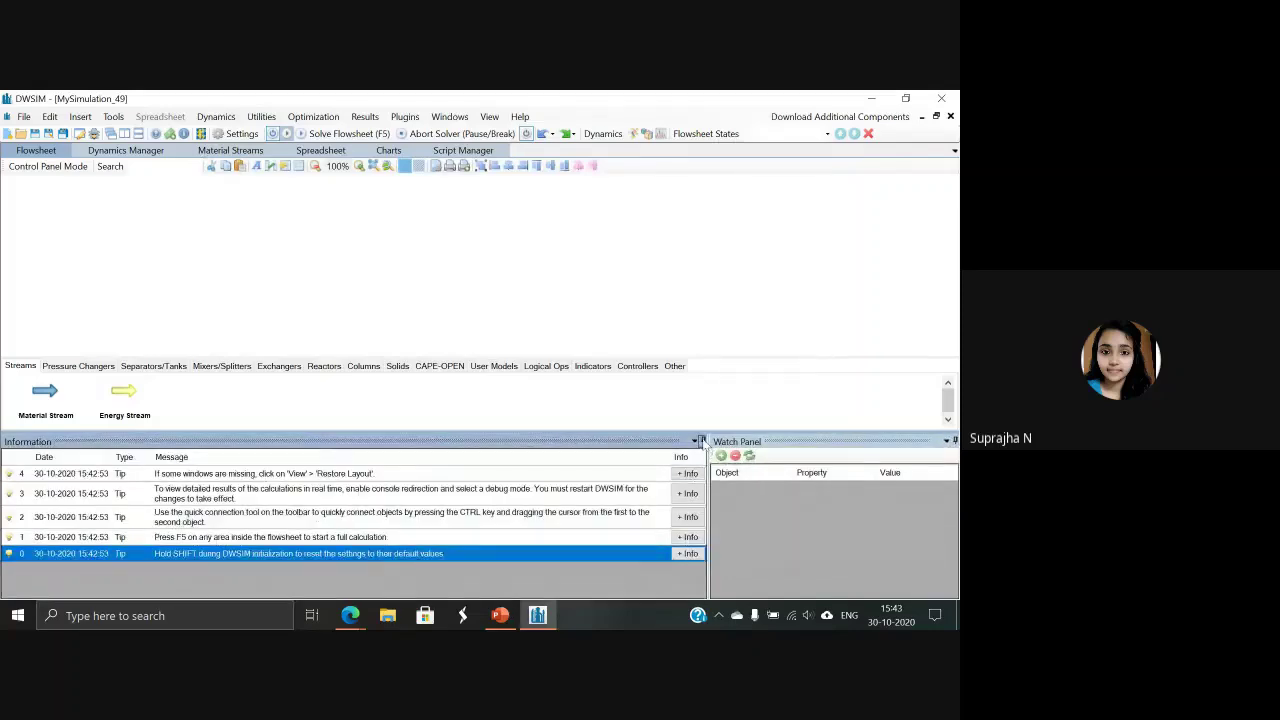
pyautogui.click(703, 441)
pyautogui.click(953, 431)
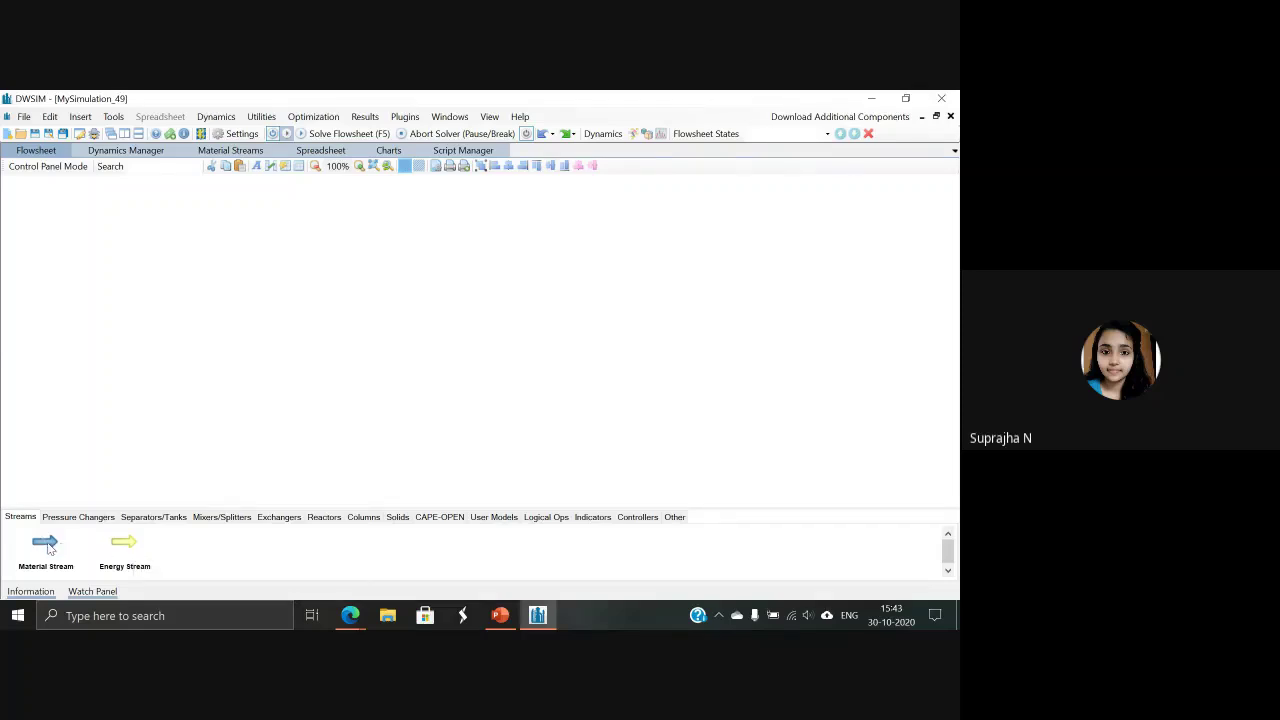
# Place material stream MSTR-01 on the flowsheet, zoom in, reposition it and open its editor
pyautogui.moveTo(48, 546); pyautogui.dragTo(326, 283)
pyautogui.moveTo(334, 291)
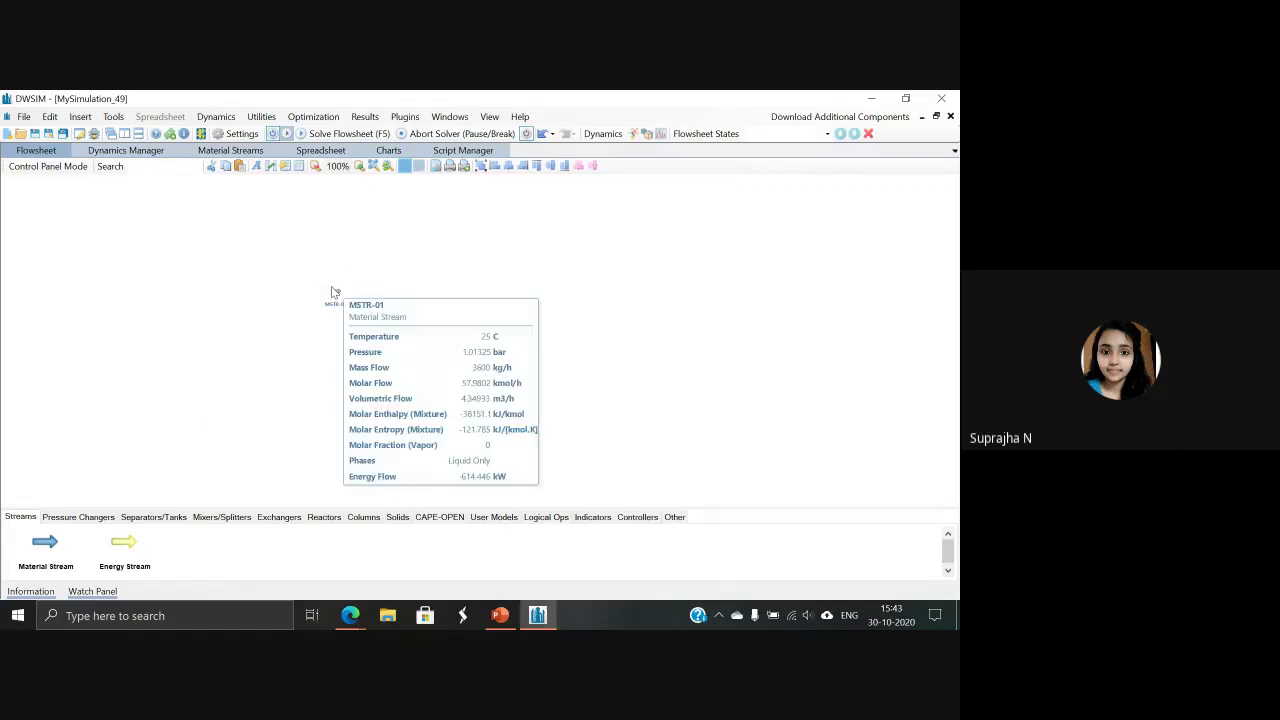
pyautogui.scroll(5, 343, 305)
pyautogui.moveTo(636, 422); pyautogui.dragTo(298, 323)
pyautogui.moveTo(303, 298)
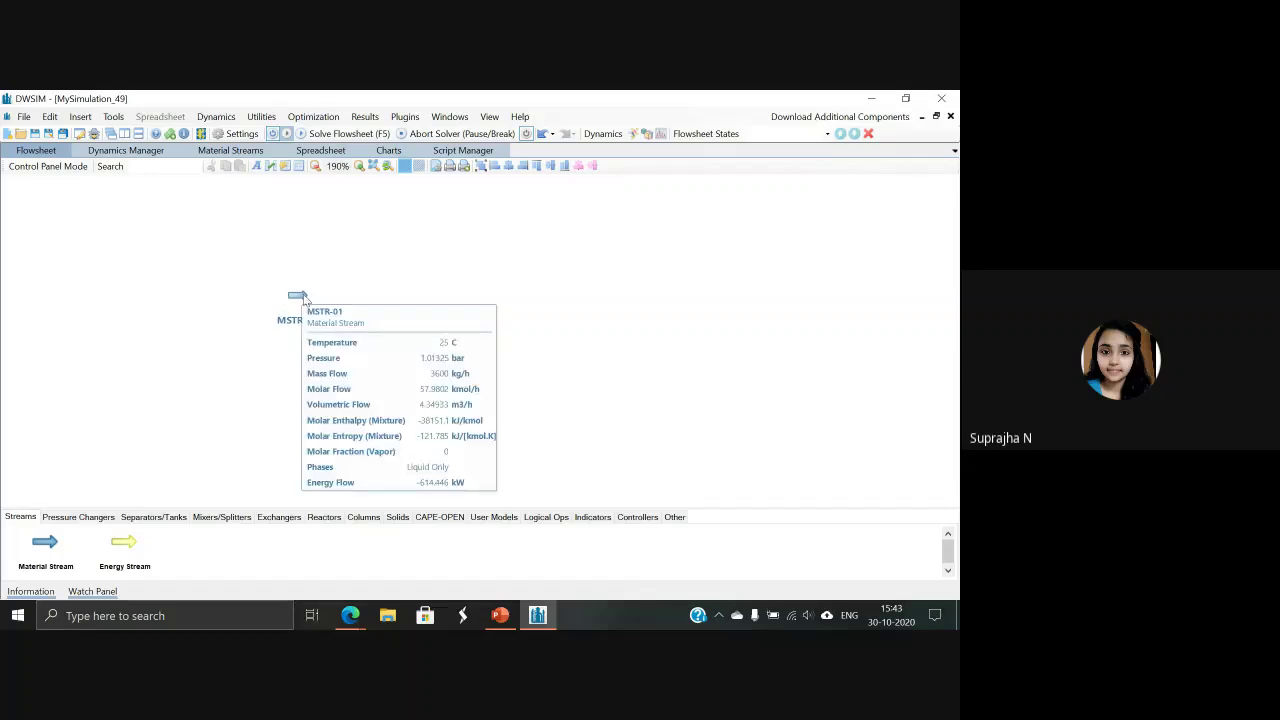
pyautogui.click(303, 298)
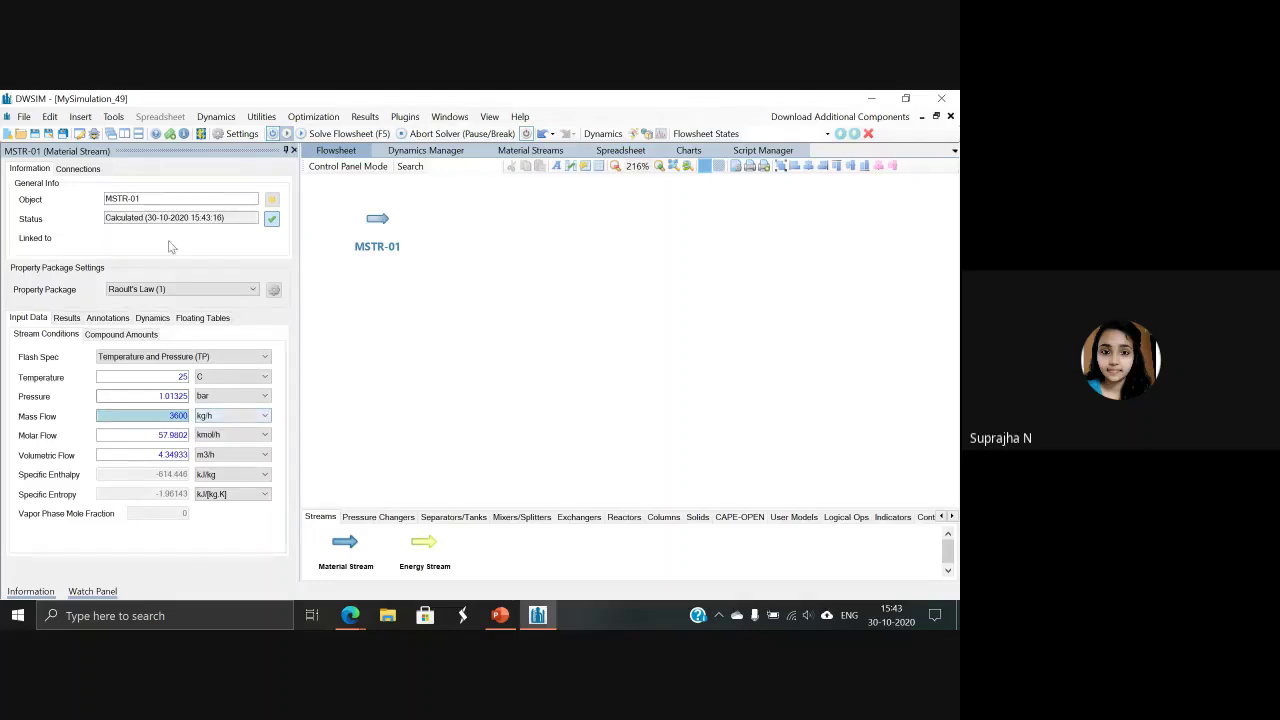
# Rename stream MSTR-01 to 'Graph' and close its property panel
pyautogui.click(166, 199)
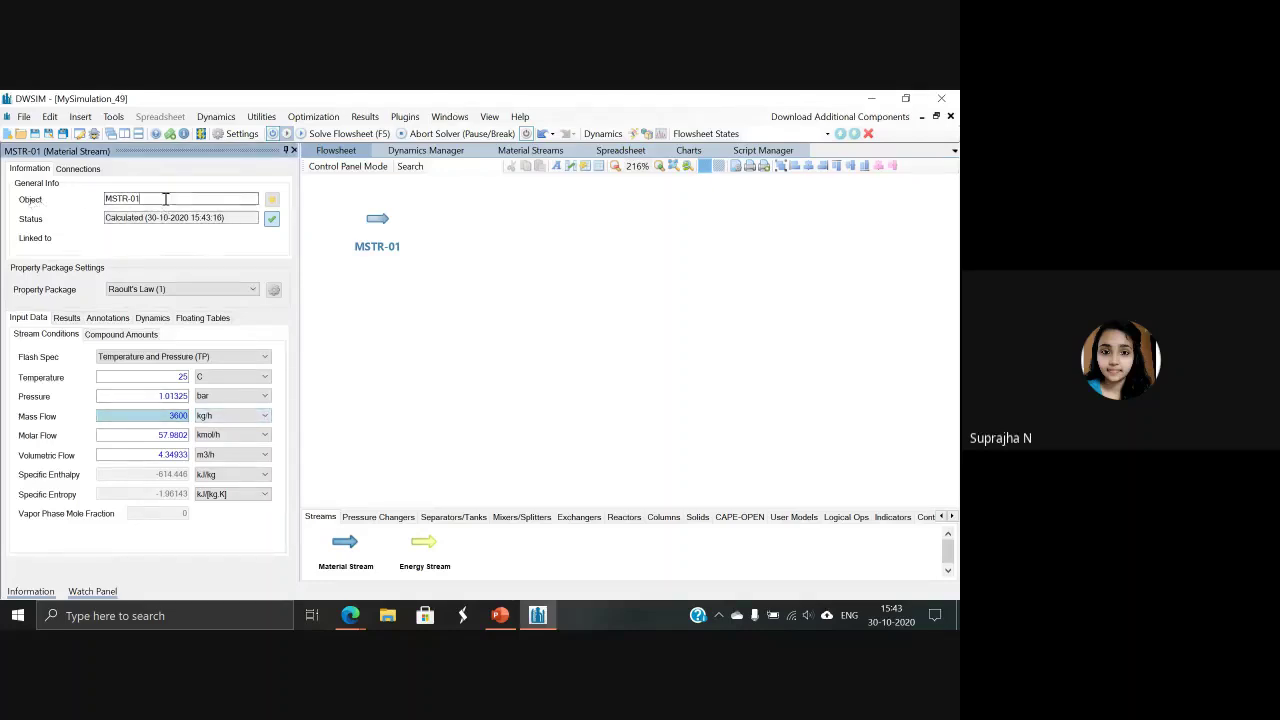
pyautogui.press('BackSpace')
pyautogui.press('BackSpace')
pyautogui.press('BackSpace')
pyautogui.press('BackSpace')
pyautogui.press('BackSpace')
pyautogui.press('BackSpace')
pyautogui.press('BackSpace')
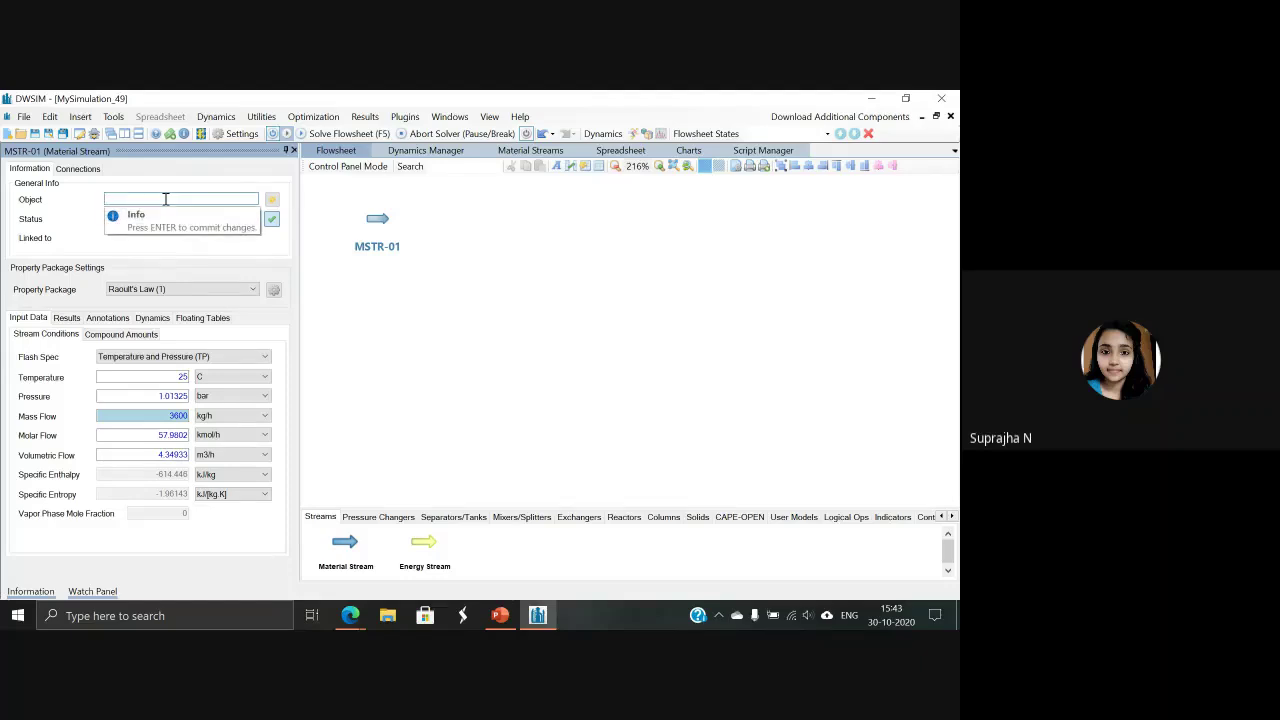
pyautogui.write('Graph')
pyautogui.press('Return')
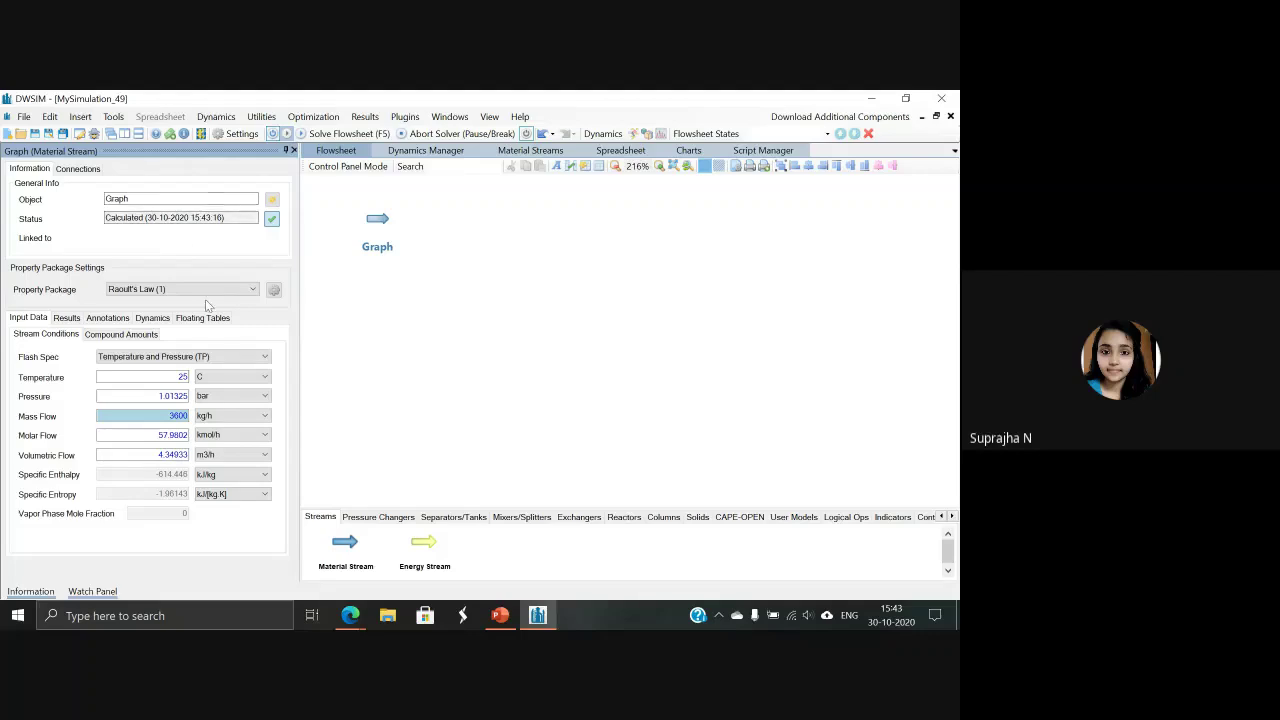
pyautogui.click(293, 151)
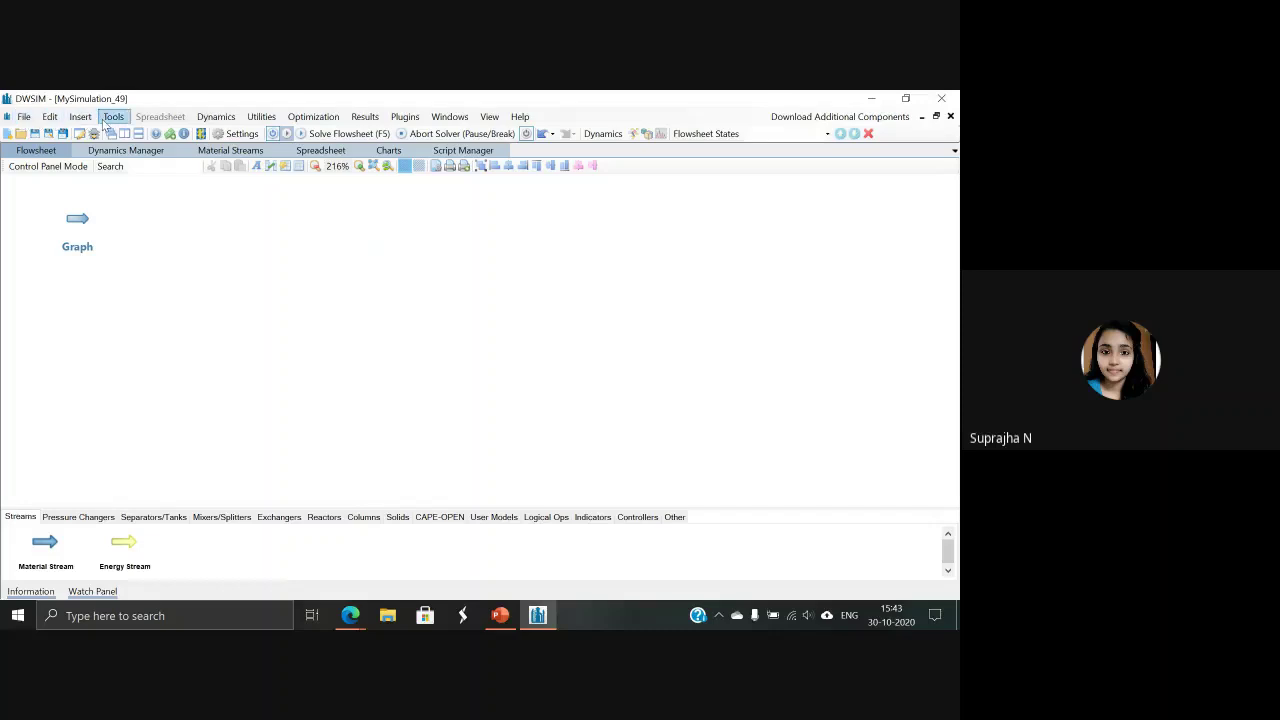
# In Add Utility, choose Material Streams, Binary Phase Envelope and the Graph stream
pyautogui.click(262, 117)
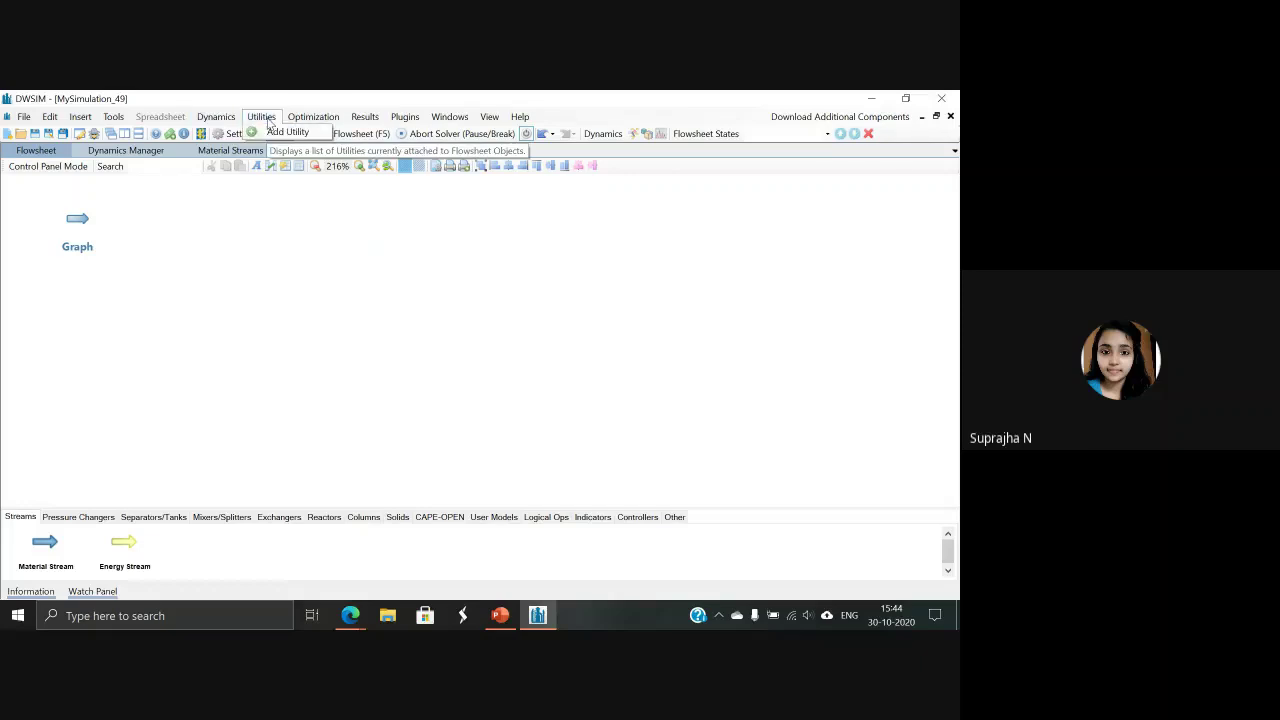
pyautogui.click(272, 135)
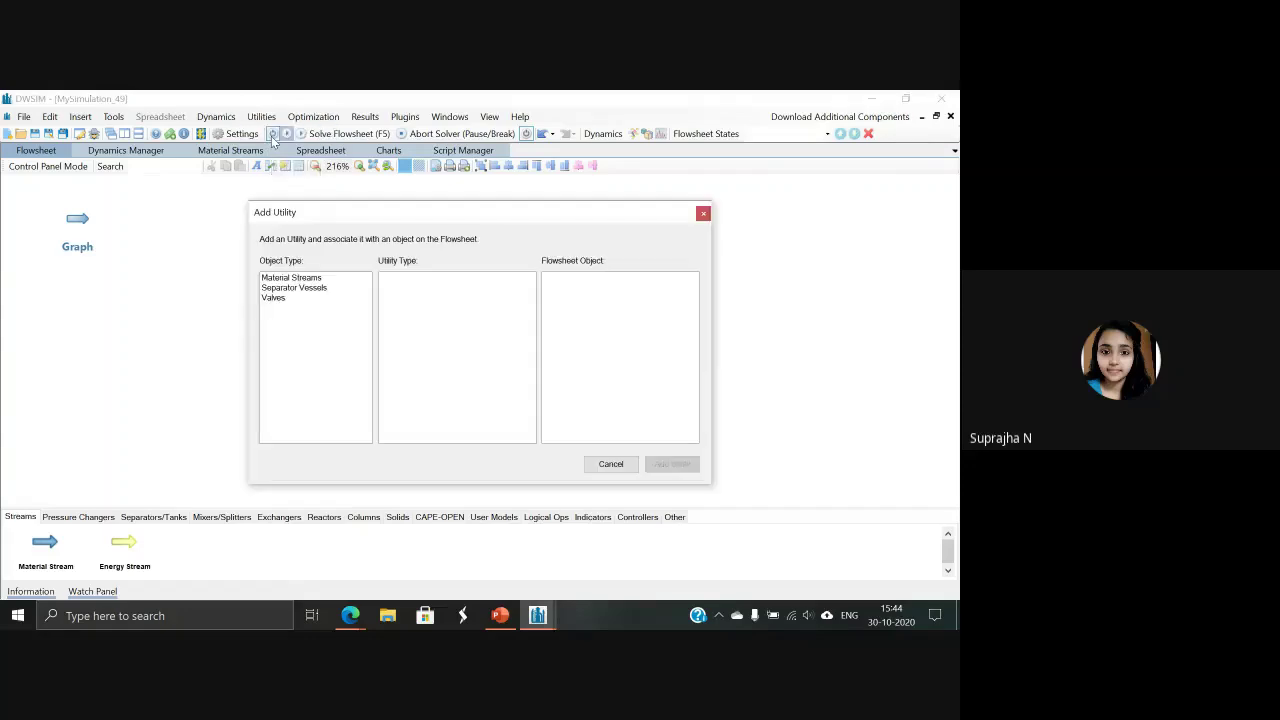
pyautogui.click(290, 279)
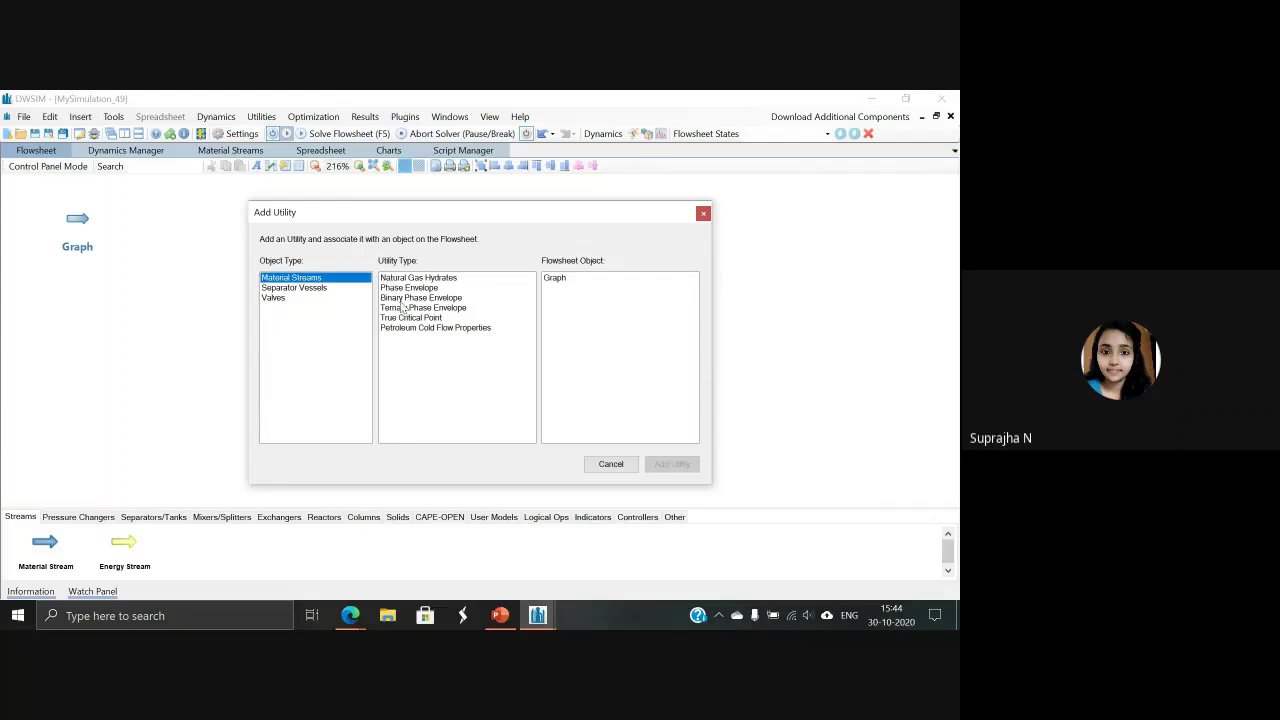
pyautogui.click(412, 298)
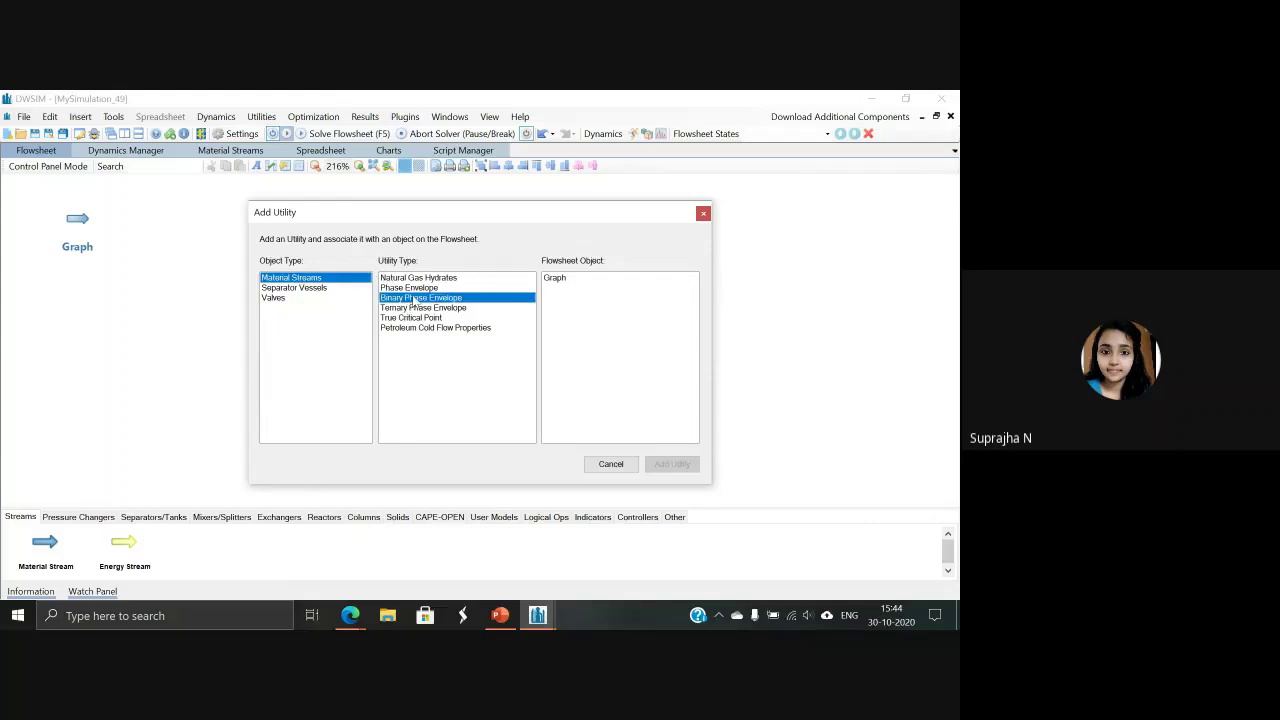
pyautogui.click(565, 283)
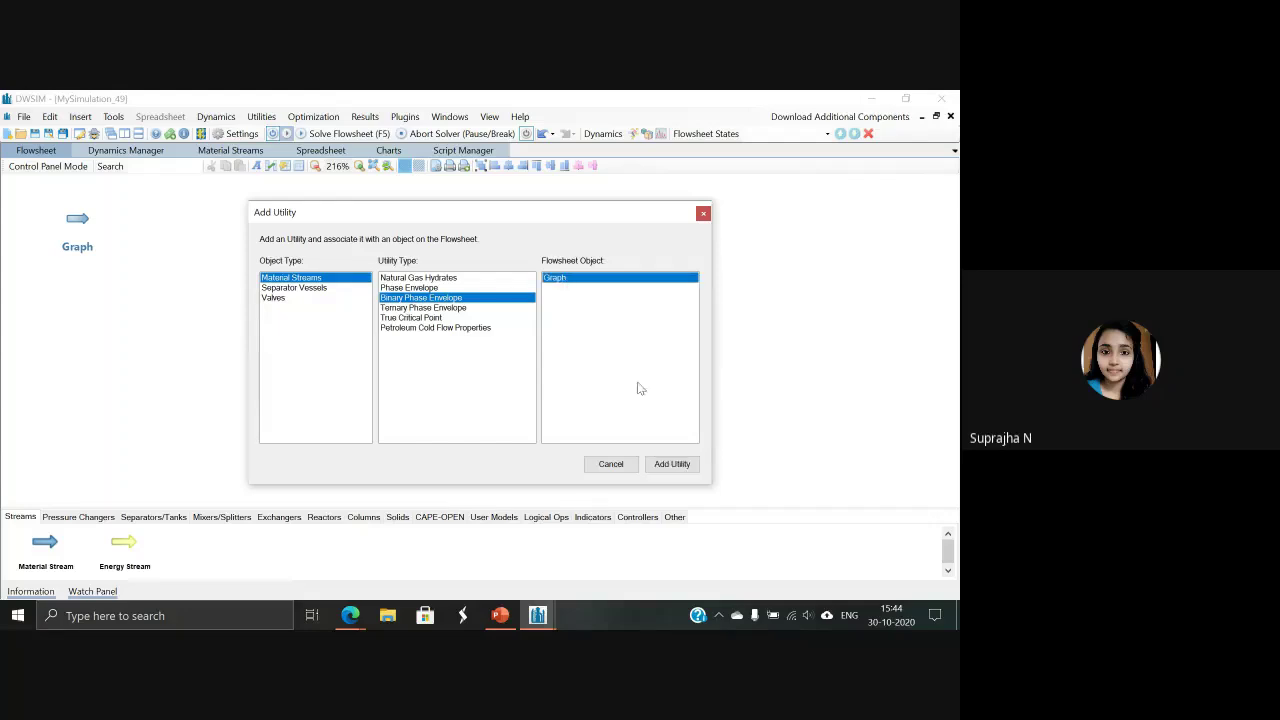
# Create the binary envelope utility and widen its window to reveal the graph area
pyautogui.click(672, 465)
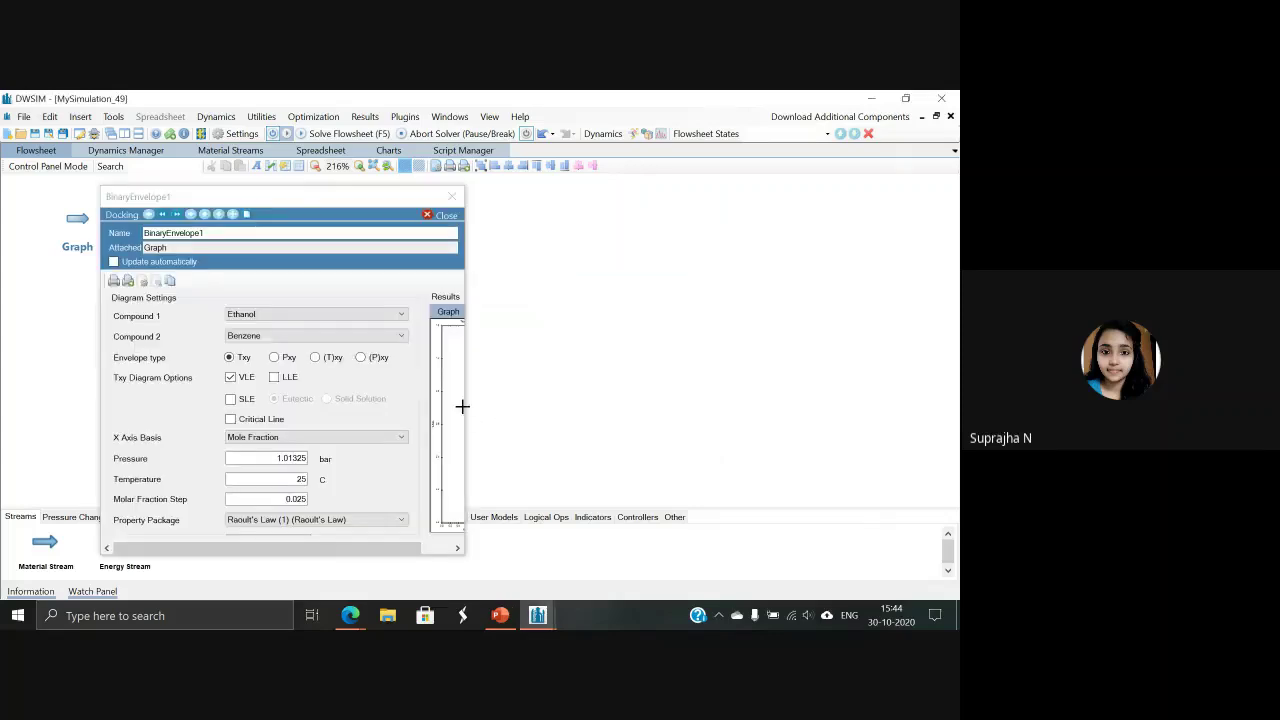
pyautogui.click(467, 403)
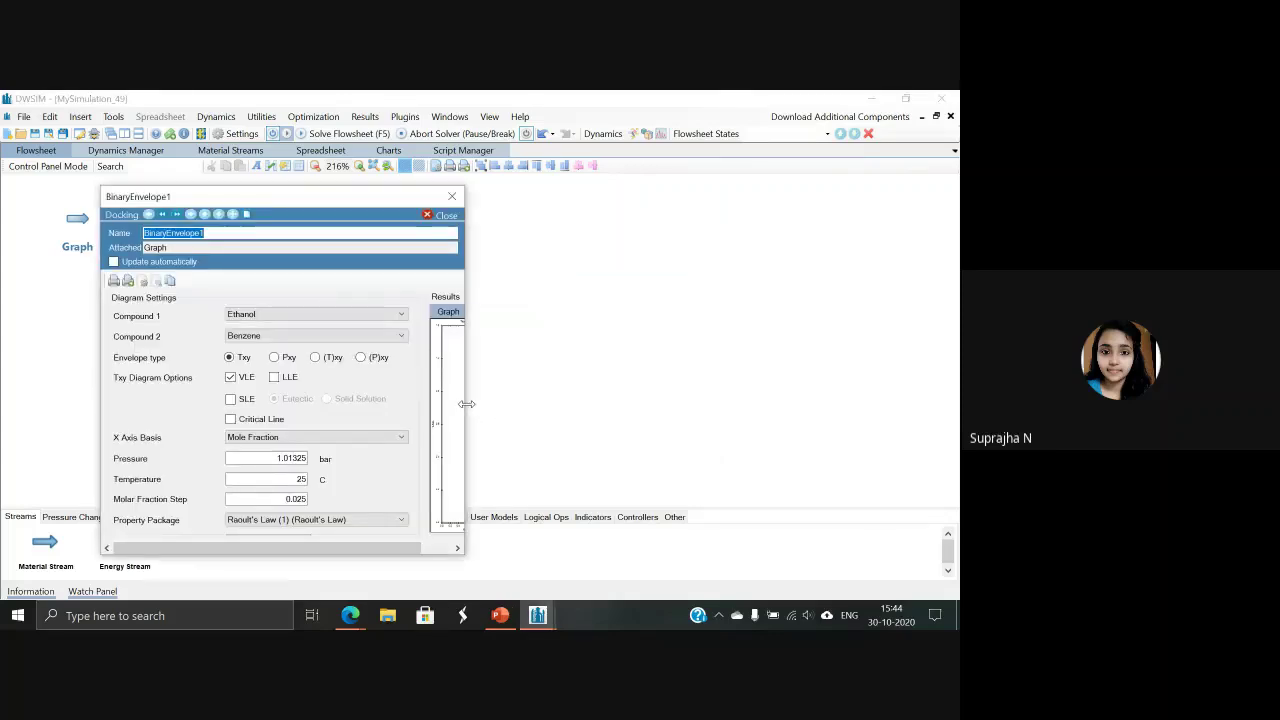
pyautogui.moveTo(467, 403); pyautogui.dragTo(801, 380)
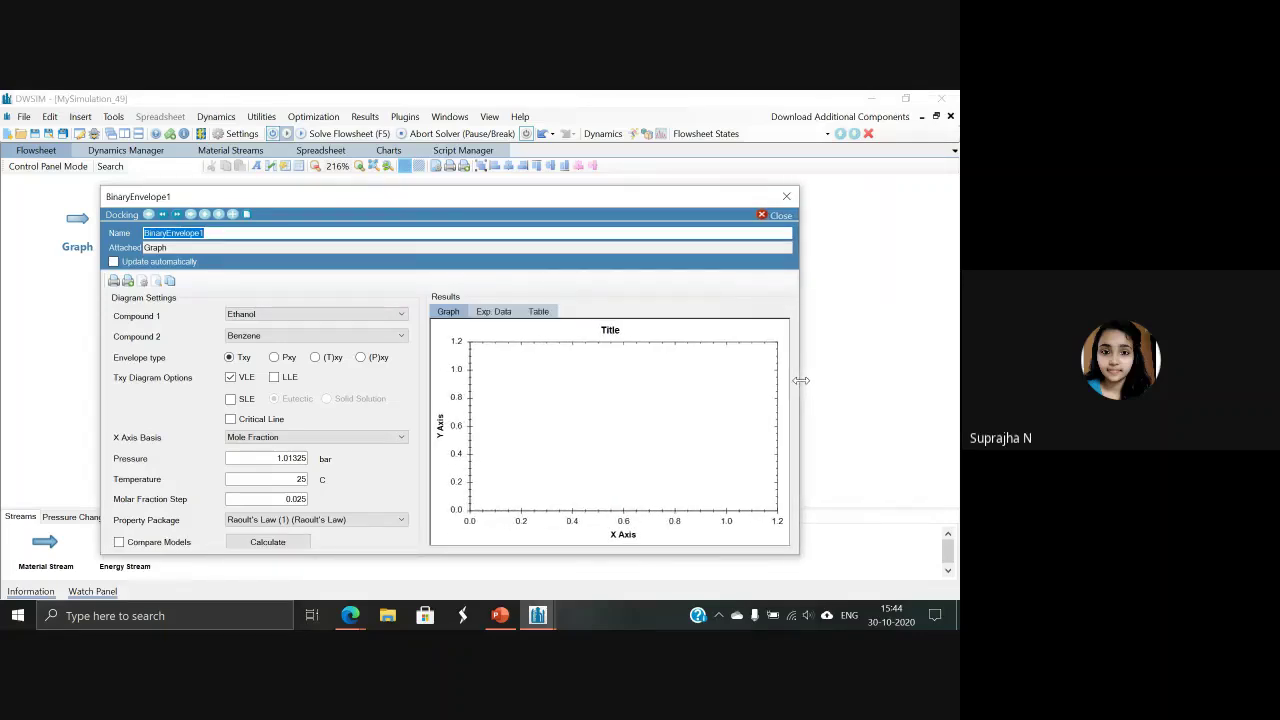
# Set the envelope to Pxy at 120 °C with a 0.1 molar fraction step
pyautogui.click(300, 295)
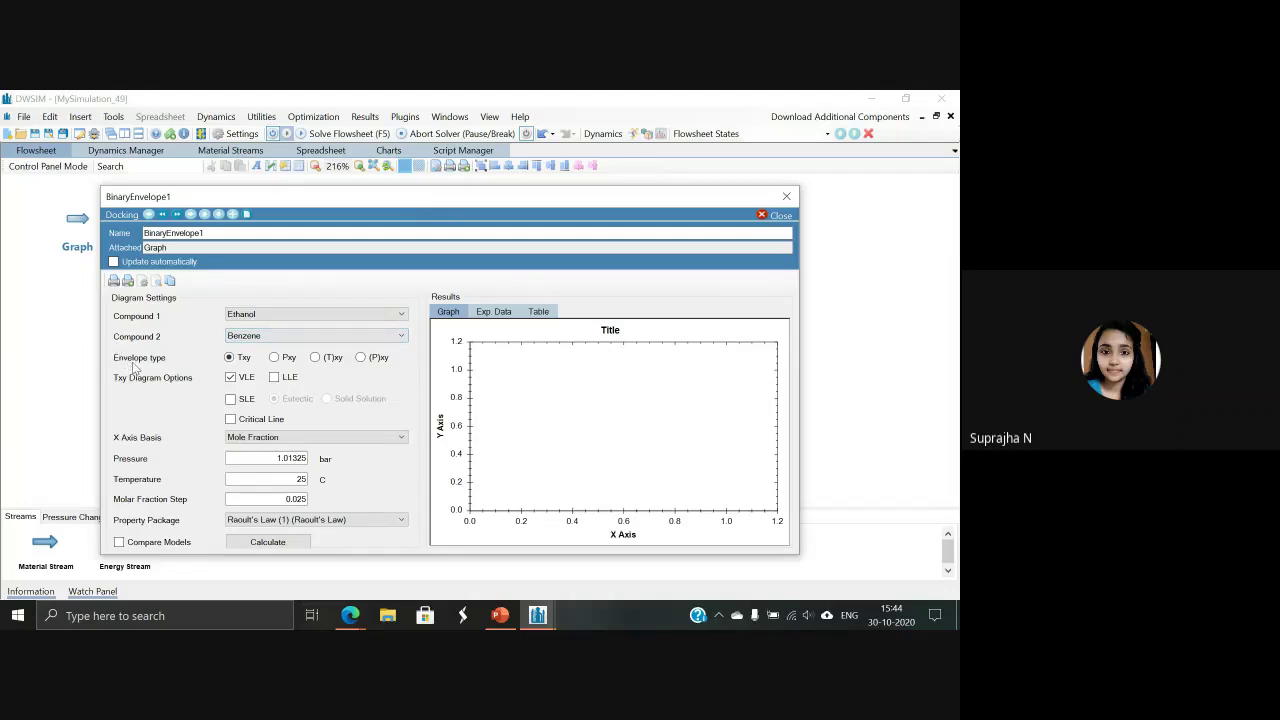
pyautogui.click(274, 358)
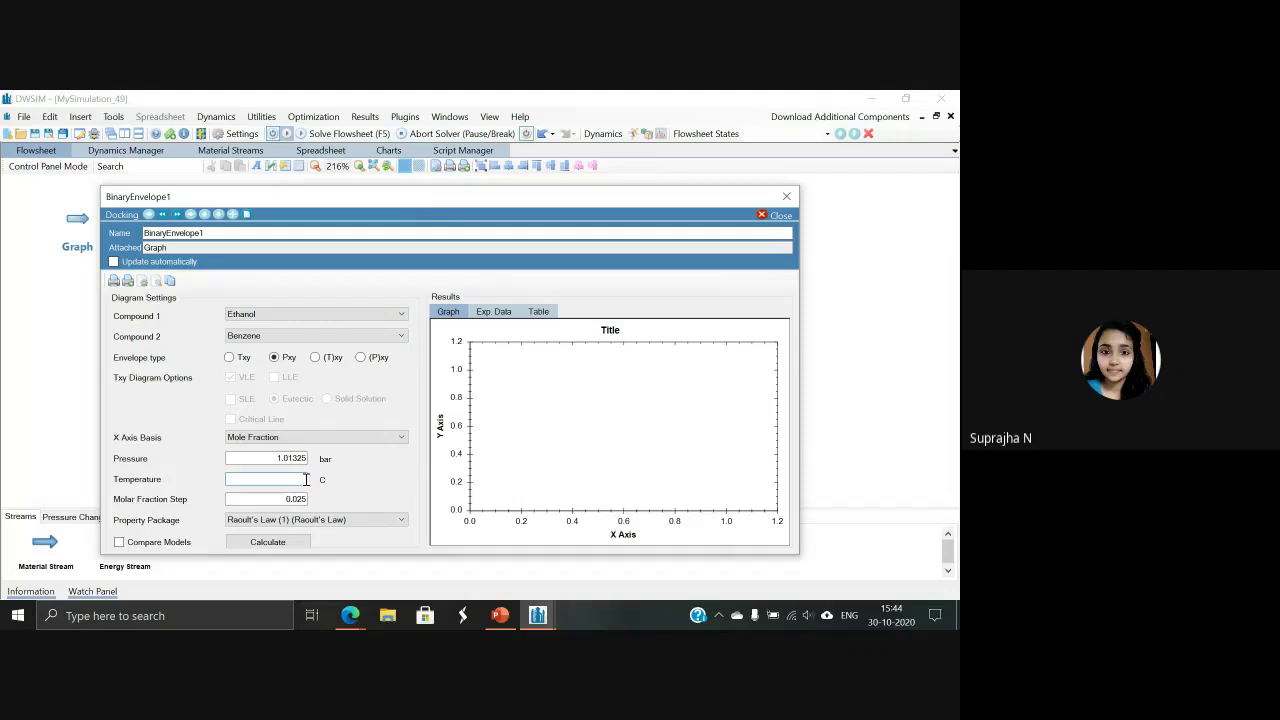
pyautogui.write('12')
pyautogui.click(306, 499)
pyautogui.press('BackSpace')
pyautogui.press('BackSpace')
pyautogui.press('BackSpace')
pyautogui.write('1')
# Calculate the 120 °C Ethanol/Benzene Pxy envelope and review its bubble/dew pressure table, then show the graph again
pyautogui.click(280, 544)
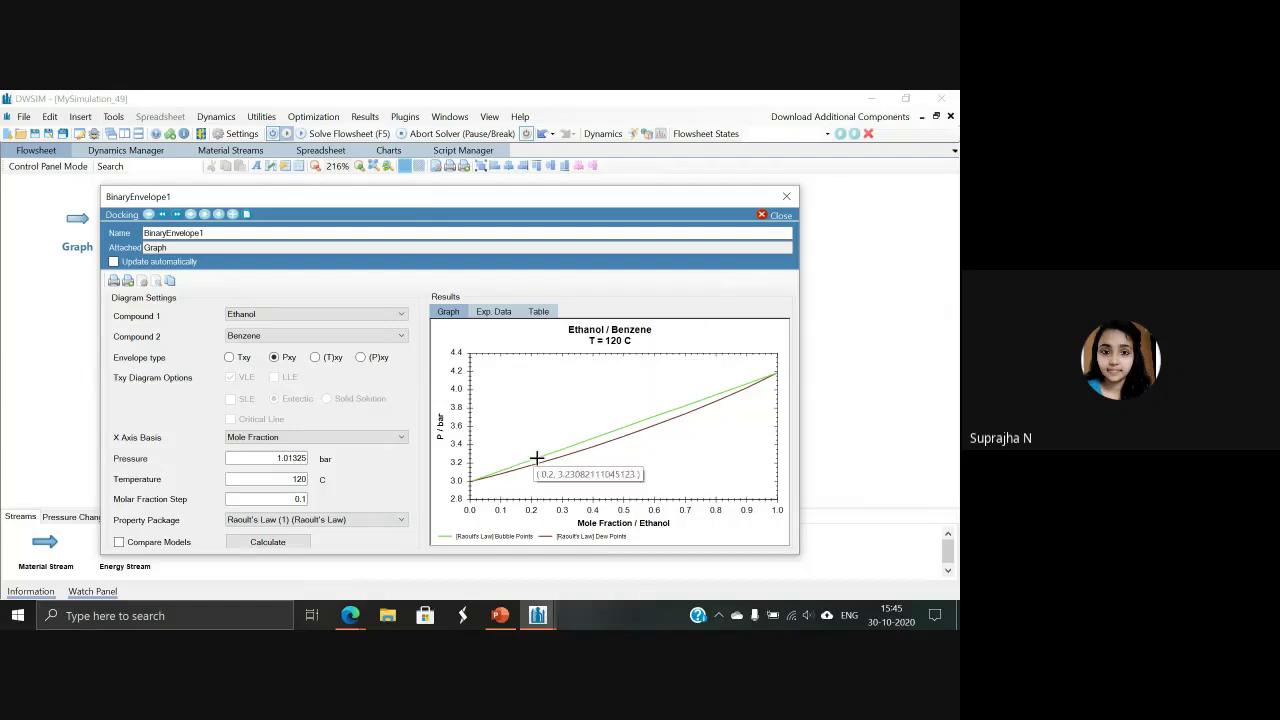
pyautogui.click(540, 313)
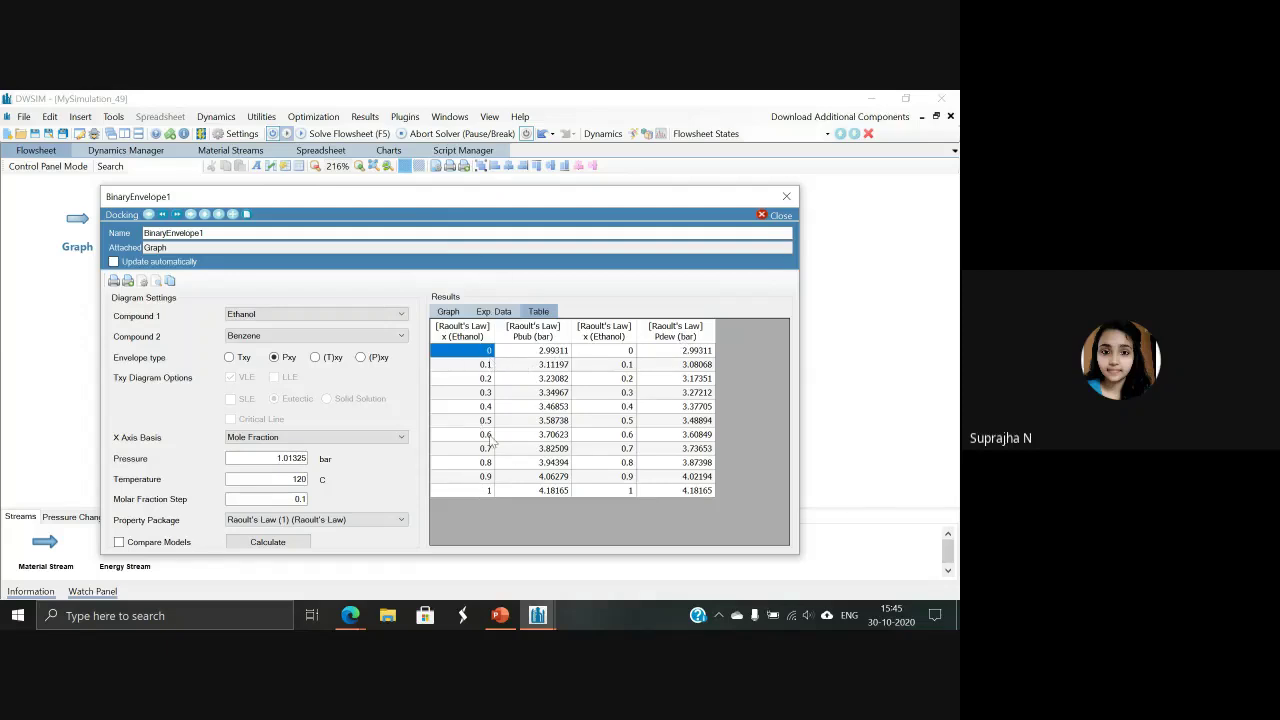
pyautogui.click(450, 314)
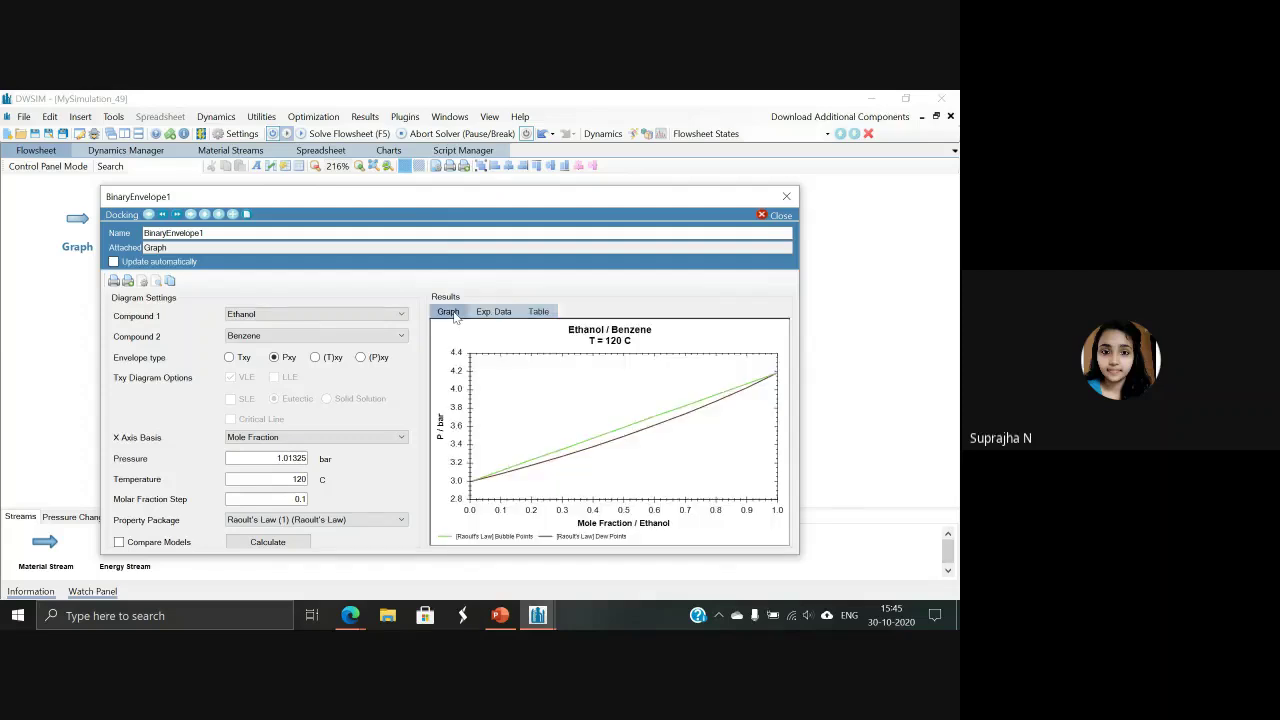
# Make Benzene Compound 1 and Ethanol Compound 2, then recalculate the Pxy envelope
pyautogui.click(246, 317)
pyautogui.click(249, 338)
pyautogui.click(249, 338)
pyautogui.click(250, 348)
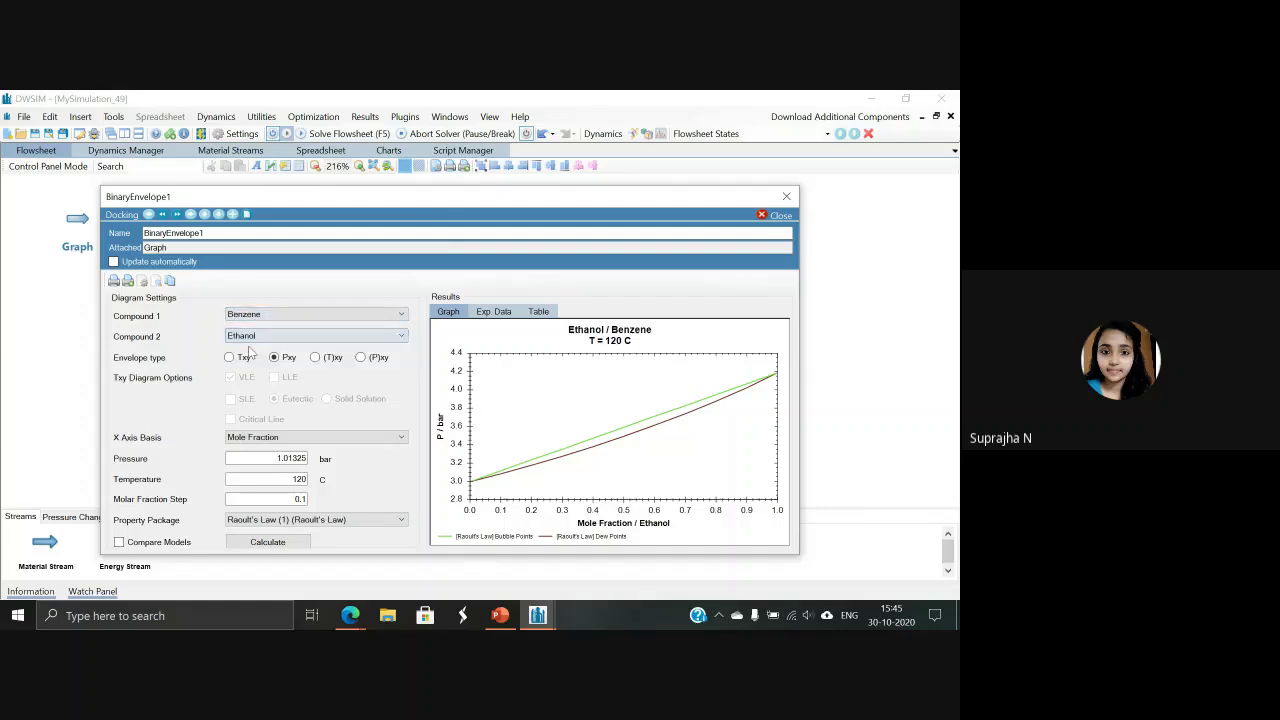
pyautogui.click(267, 543)
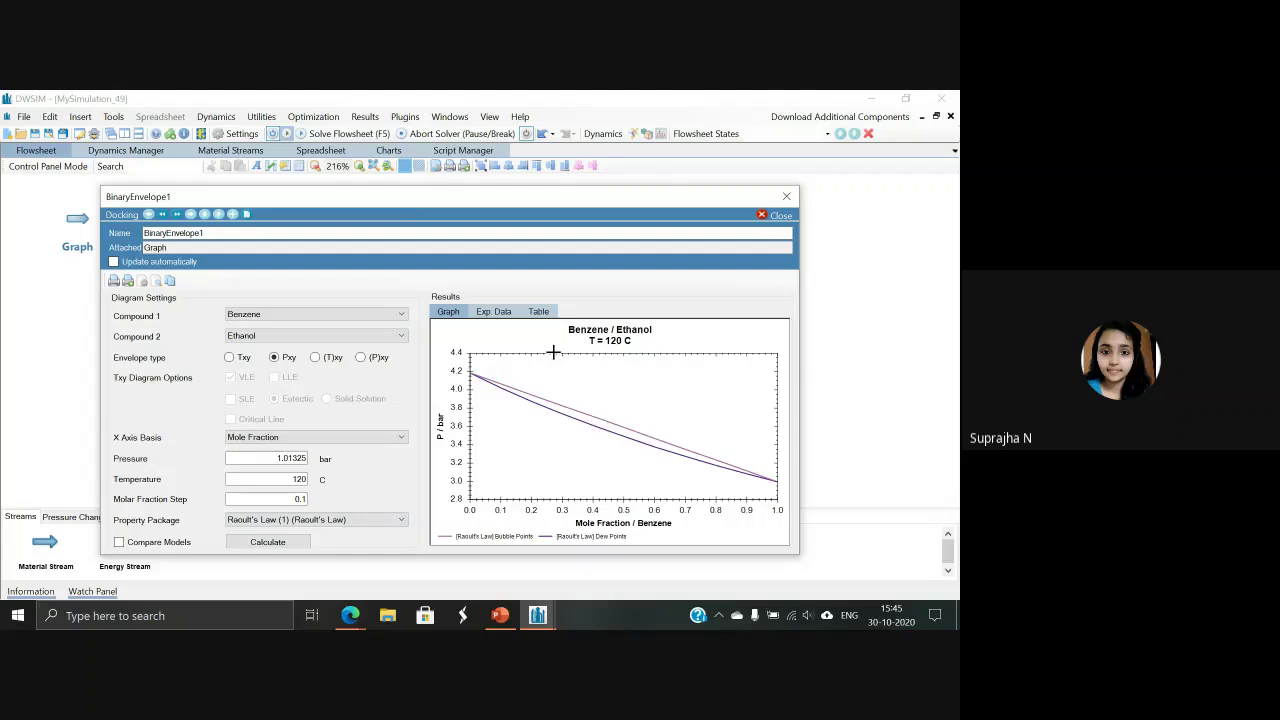
# Review the Benzene/Ethanol pressure table, return to the graph, and close the envelope window
pyautogui.click(539, 313)
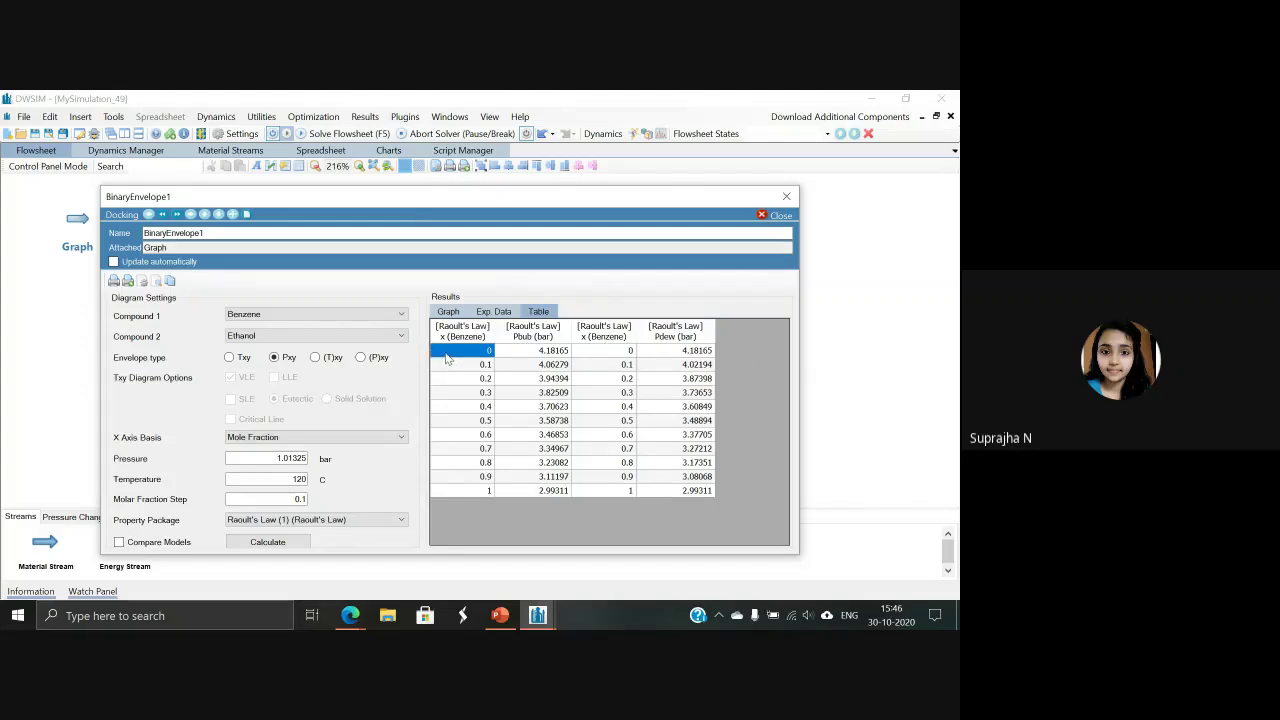
pyautogui.click(448, 313)
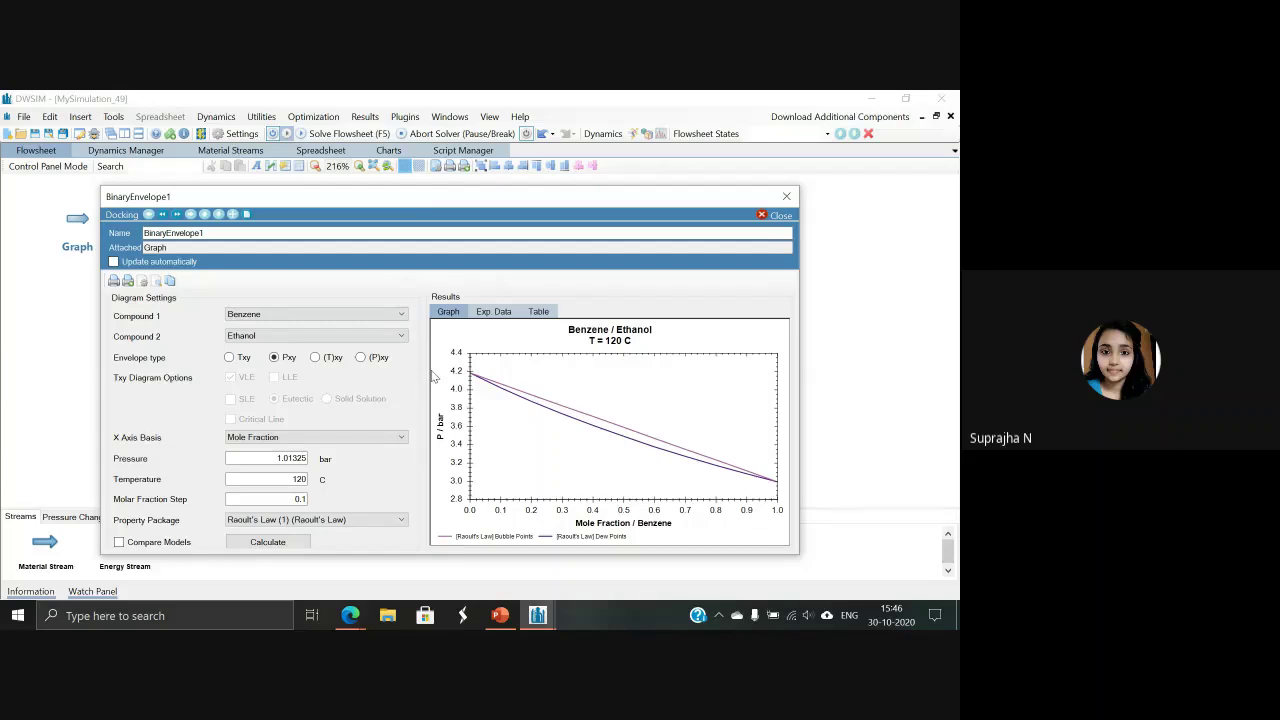
pyautogui.click(786, 197)
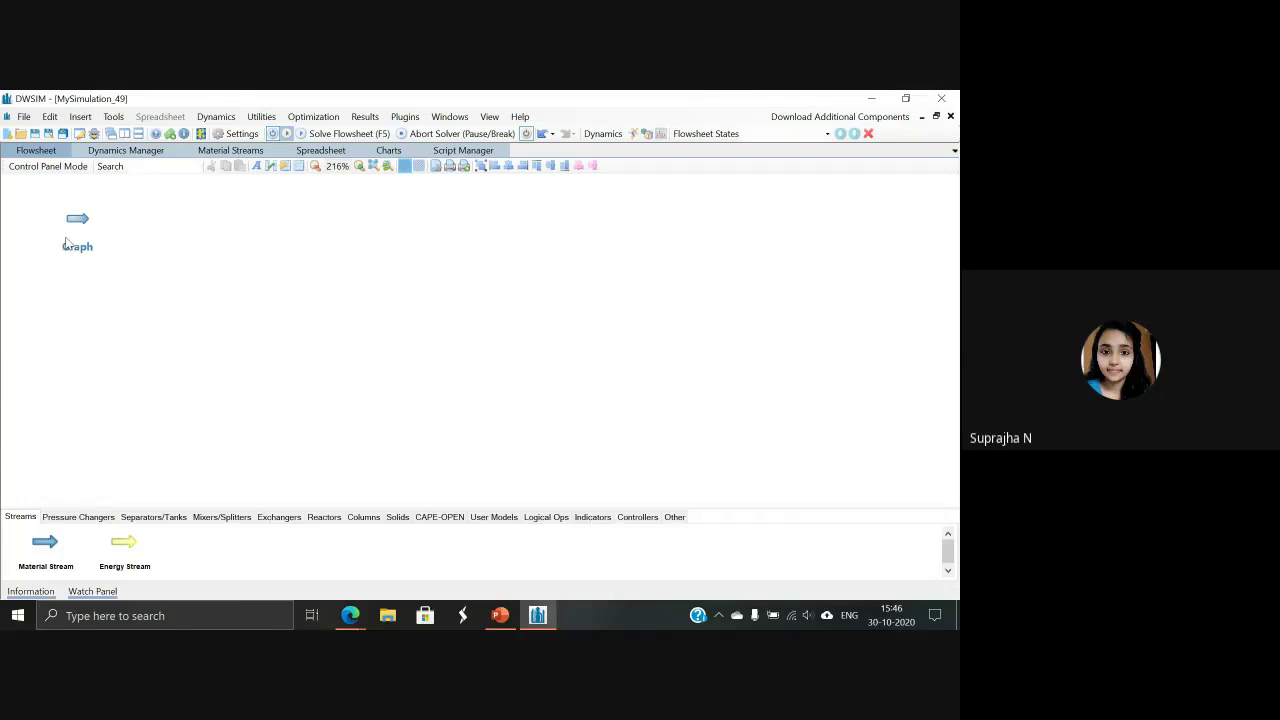
# Add a Material Streams Binary Phase Envelope utility attached to the Graph stream
pyautogui.click(262, 117)
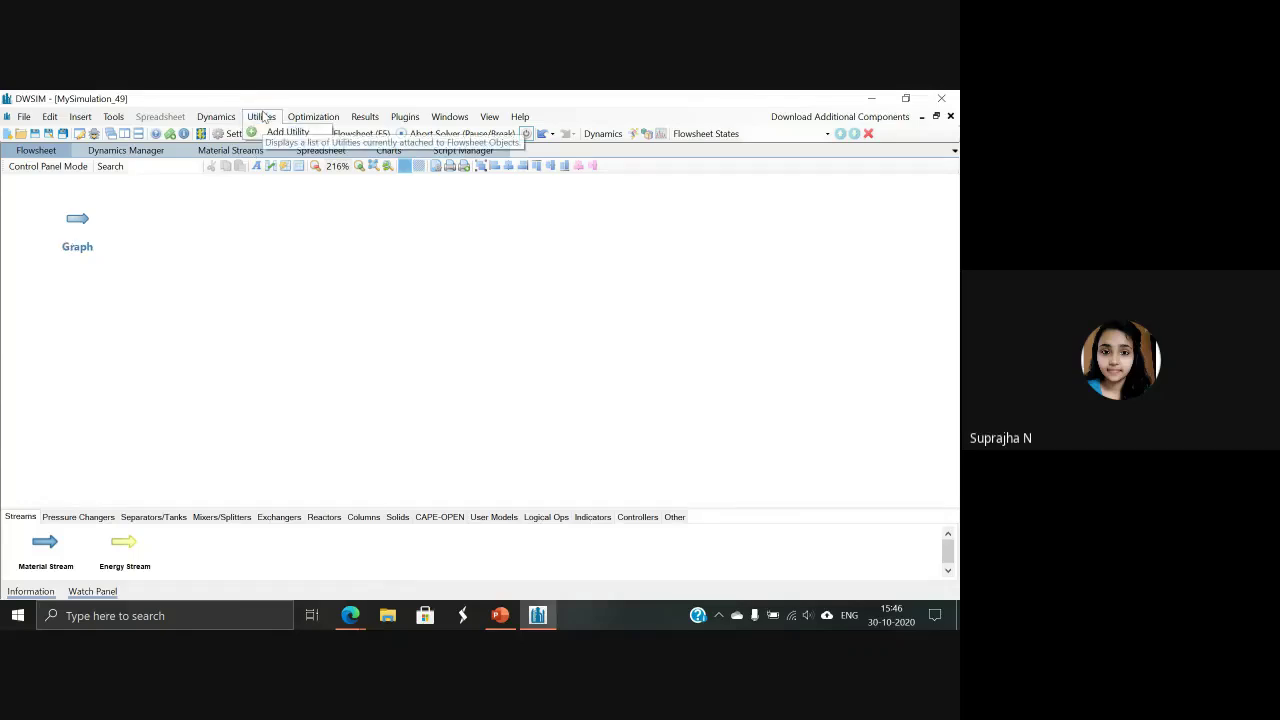
pyautogui.click(285, 132)
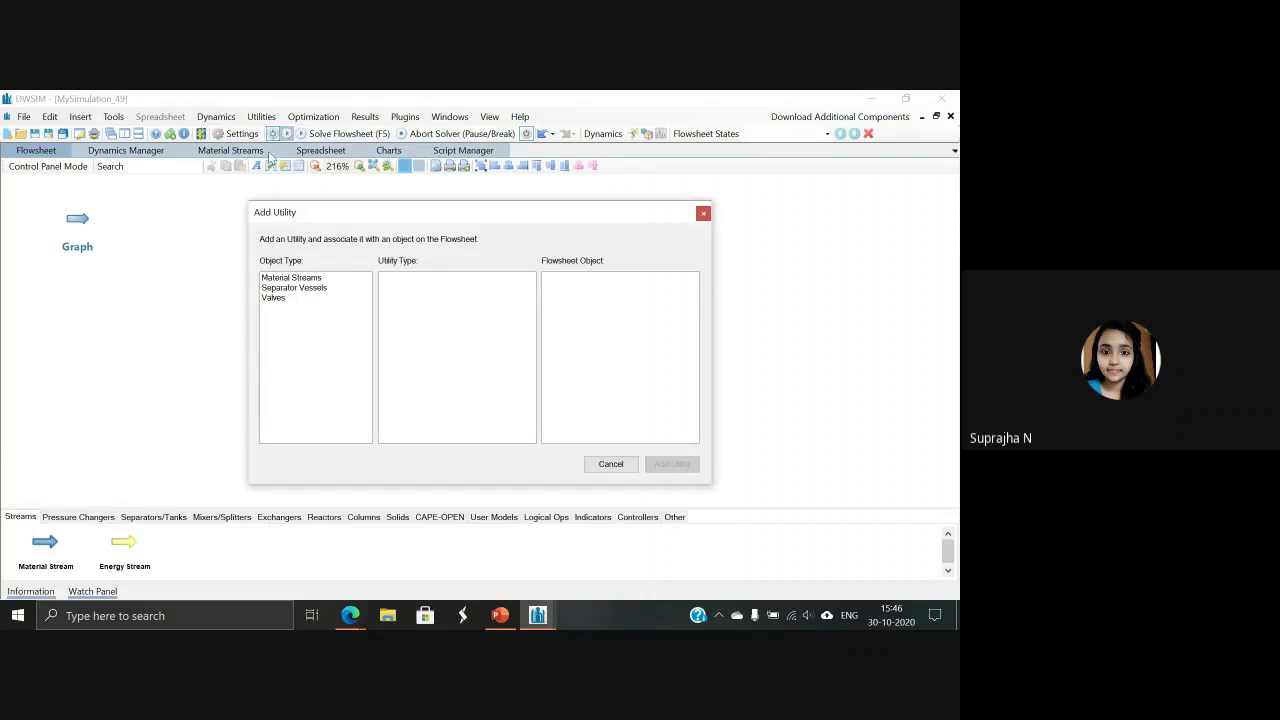
pyautogui.click(293, 279)
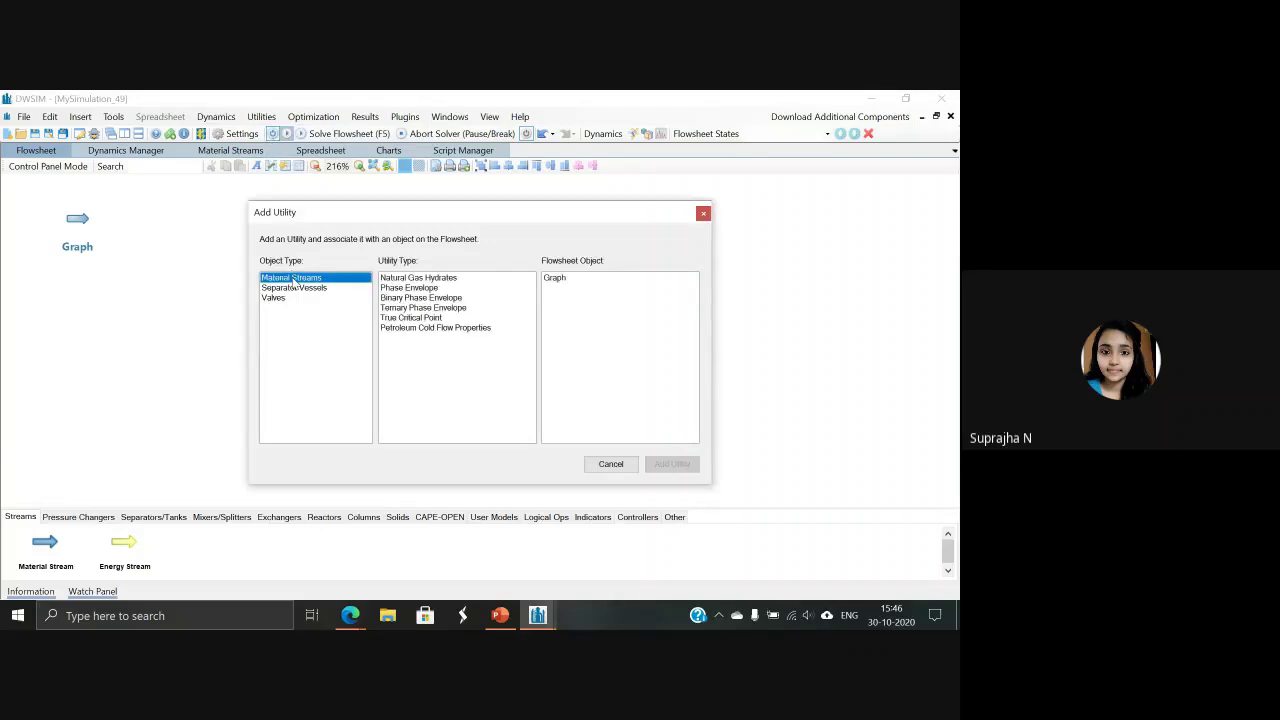
pyautogui.click(427, 300)
pyautogui.click(567, 282)
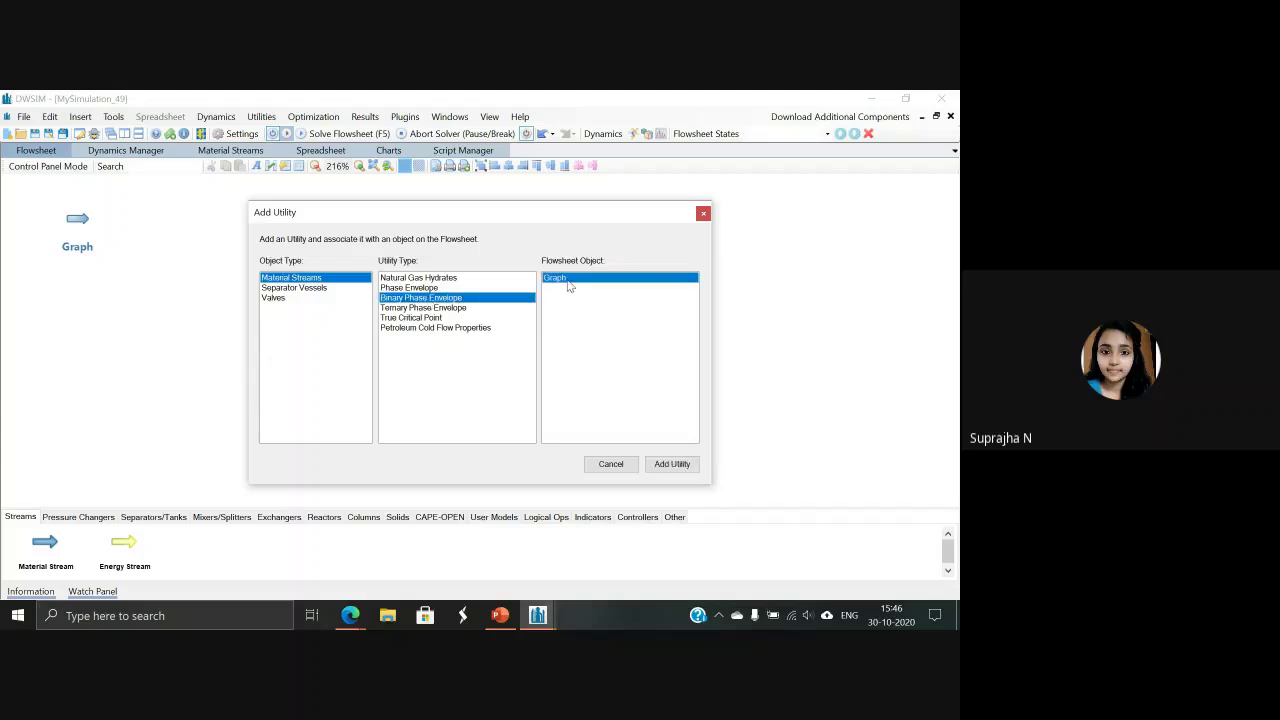
pyautogui.click(672, 464)
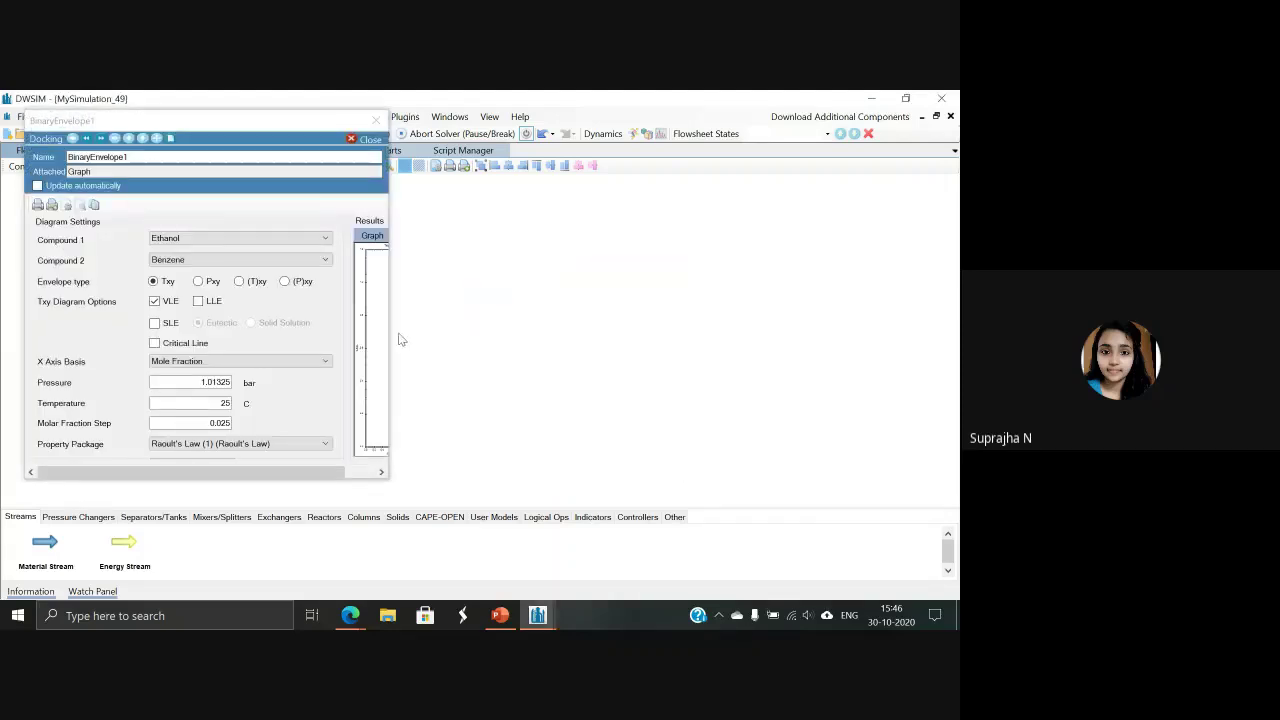
# Widen the envelope panel and set the Txy pressure to 4.5 bar with a 0.1 molar fraction step
pyautogui.moveTo(388, 331); pyautogui.dragTo(739, 320)
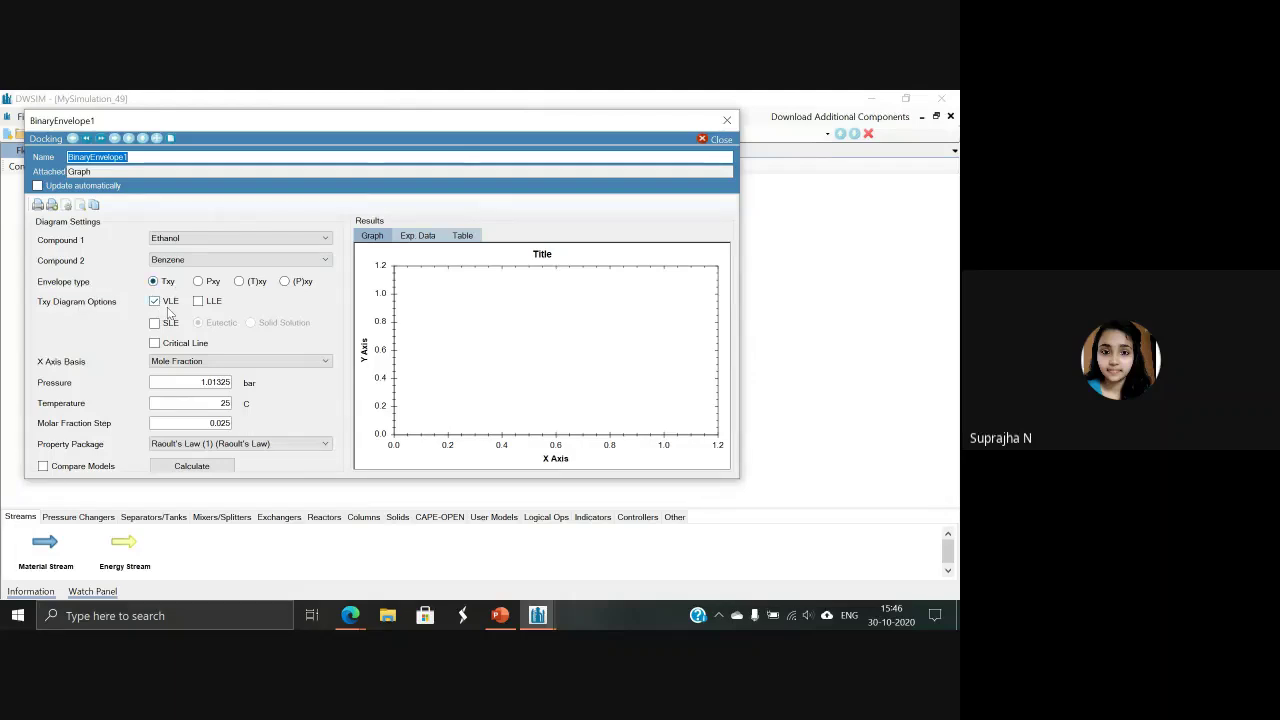
pyautogui.click(230, 382)
pyautogui.press('BackSpace')
pyautogui.press('BackSpace')
pyautogui.press('BackSpace')
pyautogui.press('BackSpace')
pyautogui.press('BackSpace')
pyautogui.press('BackSpace')
pyautogui.press('BackSpace')
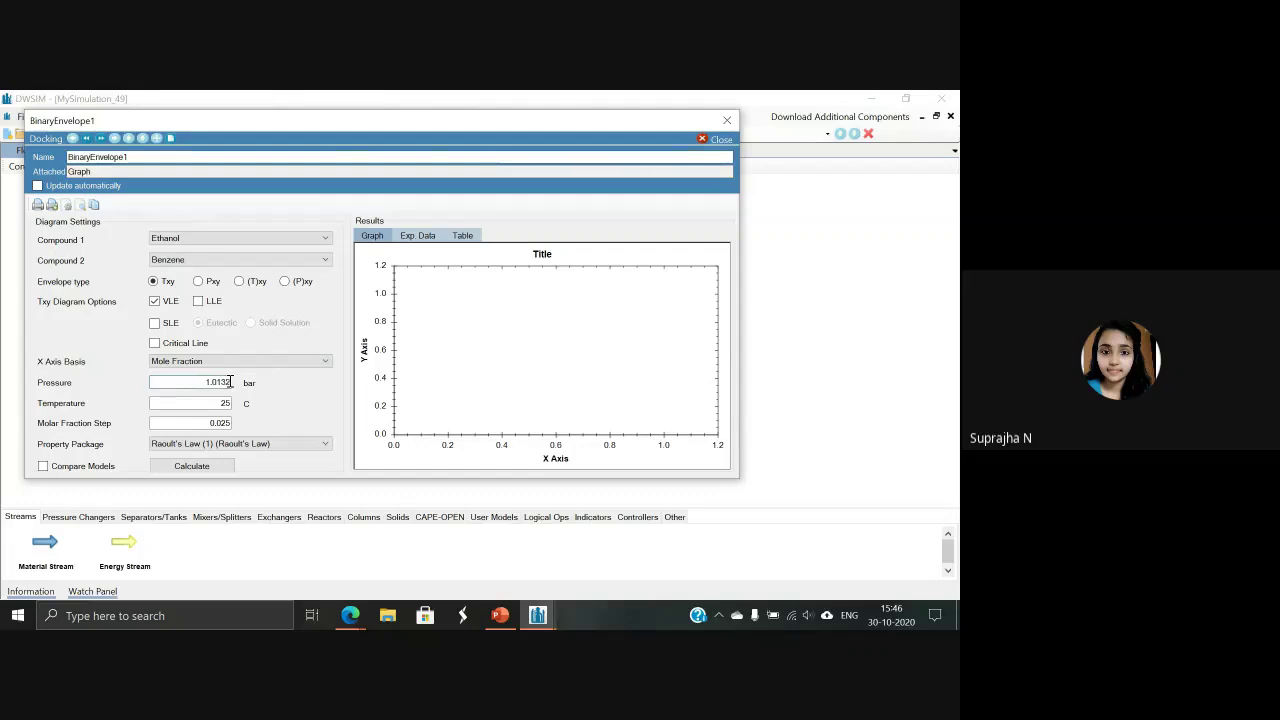
pyautogui.write('1')
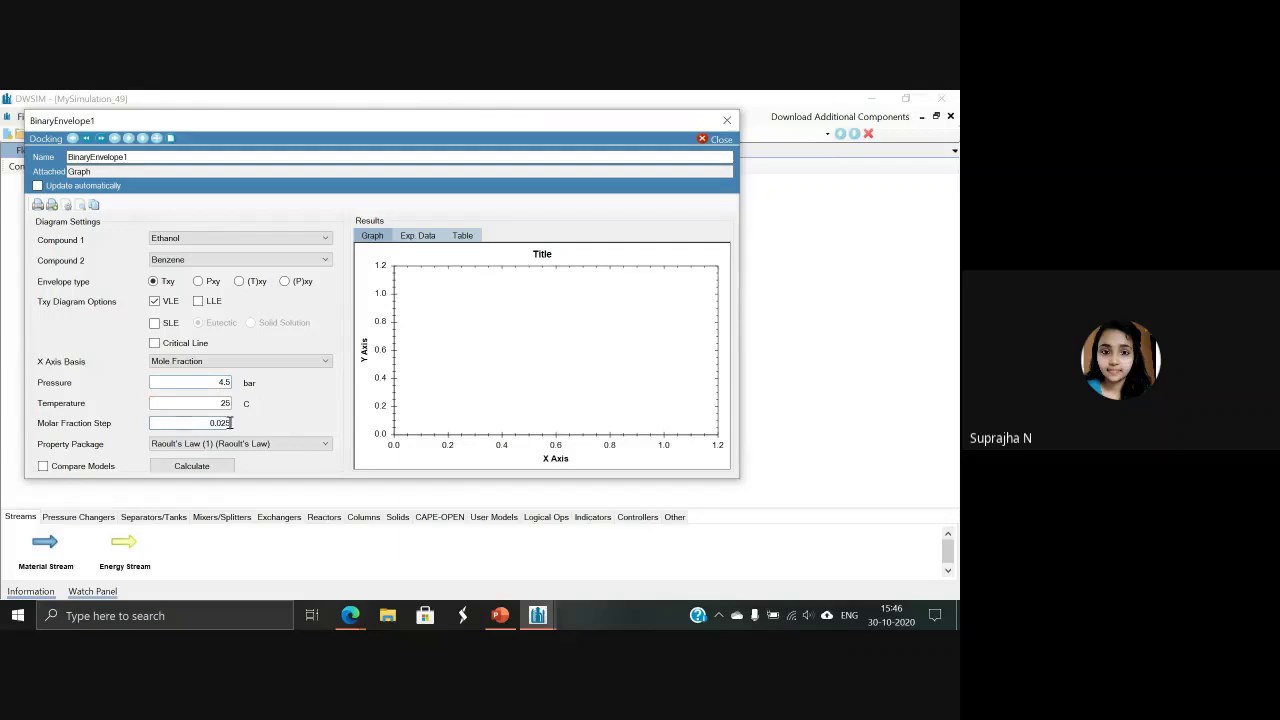
pyautogui.click(228, 423)
pyautogui.write('0.1')
# Calculate the 4.5 bar Txy envelope and review its 137.885–122.457 °C bubble/dew table, then show the graph again
pyautogui.click(195, 472)
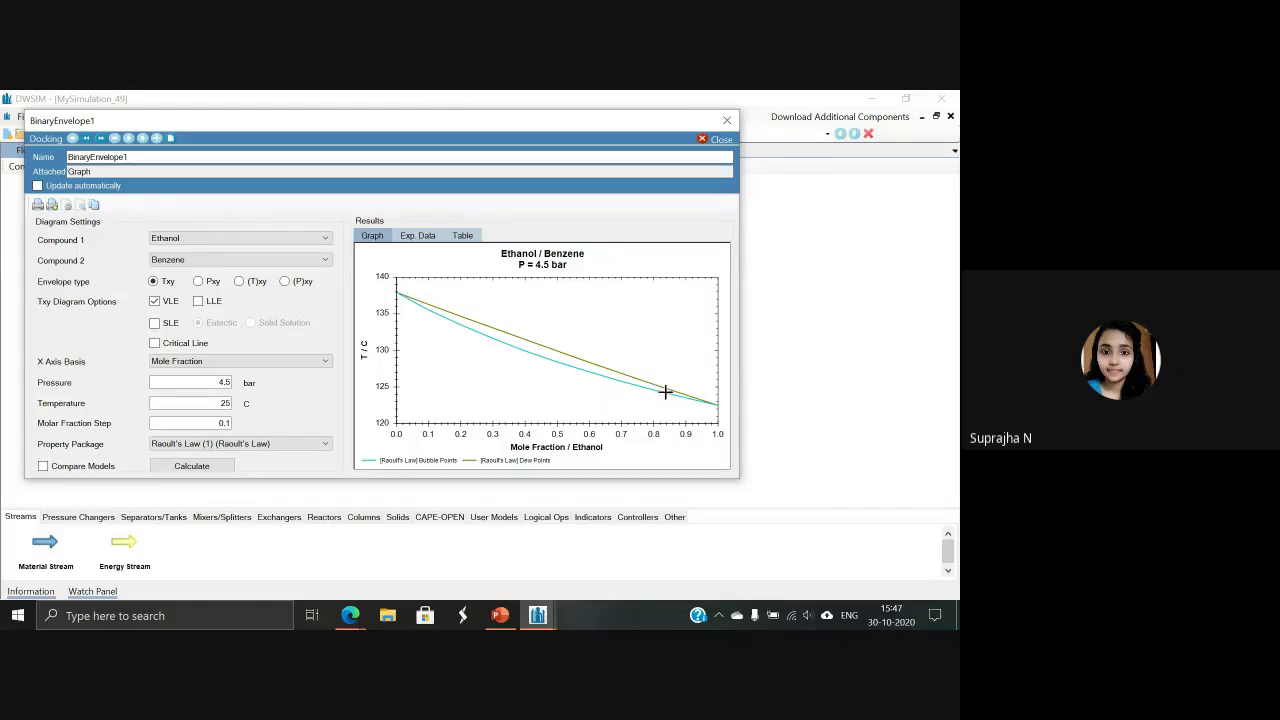
pyautogui.click(465, 236)
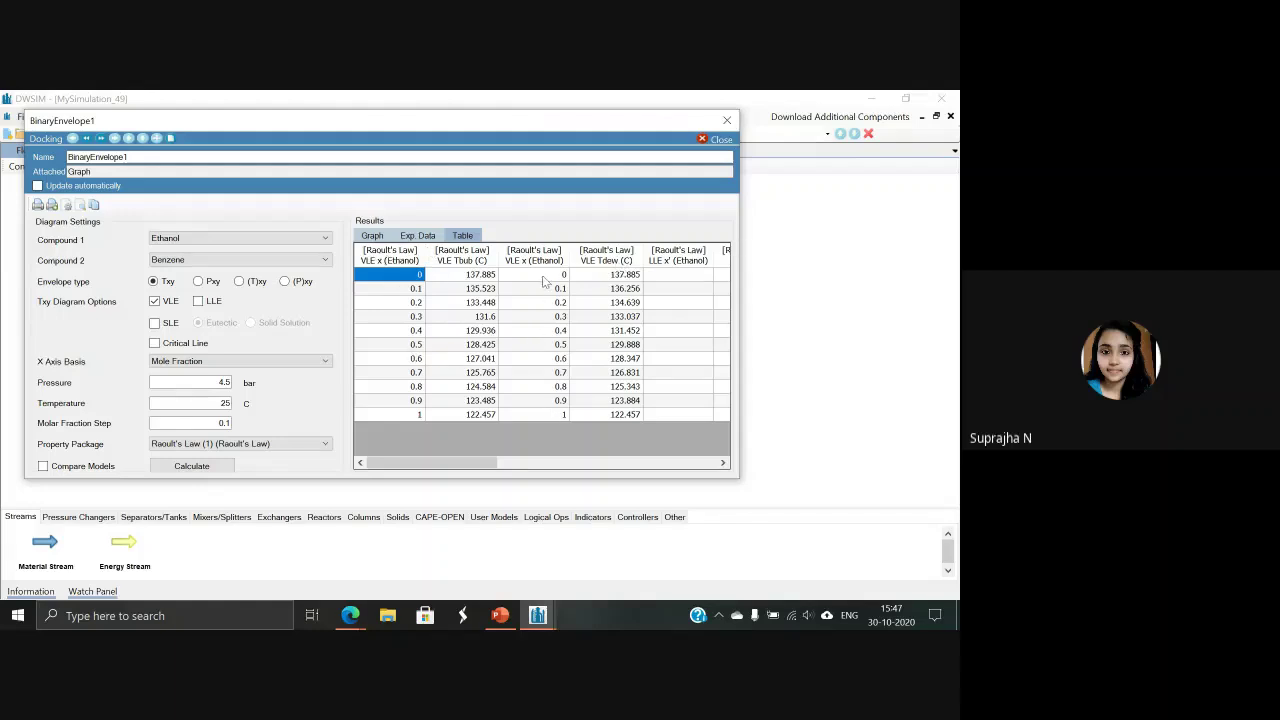
pyautogui.click(373, 236)
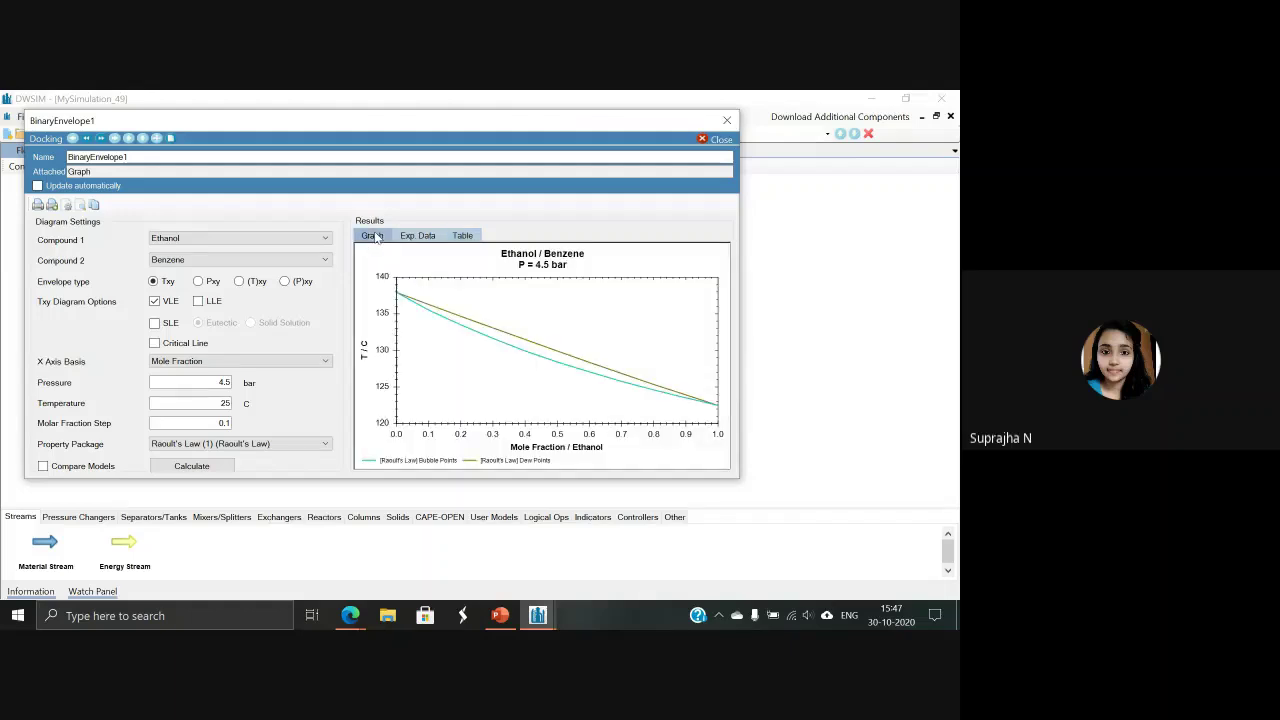
# Swap to Benzene/Ethanol, recalculate the 4.5 bar Txy envelope, and review its temperature table
pyautogui.click(254, 242)
pyautogui.click(246, 261)
pyautogui.click(246, 262)
pyautogui.click(245, 276)
pyautogui.click(191, 466)
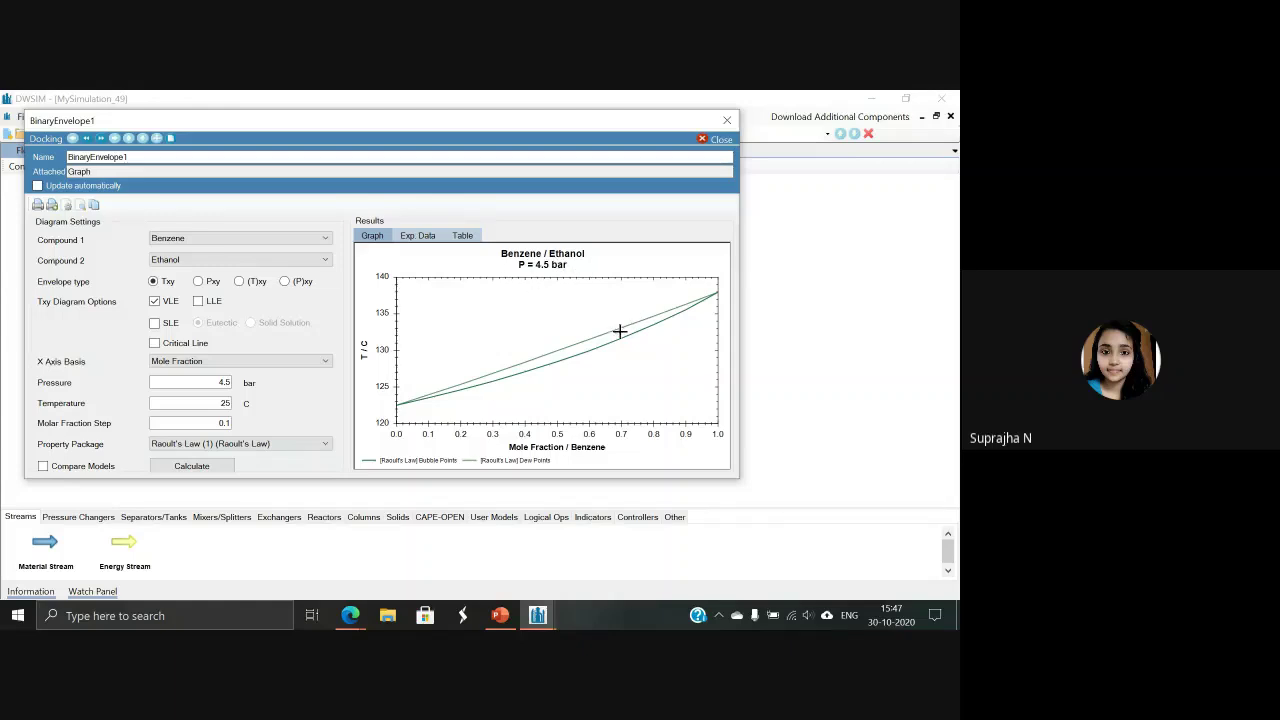
pyautogui.click(463, 236)
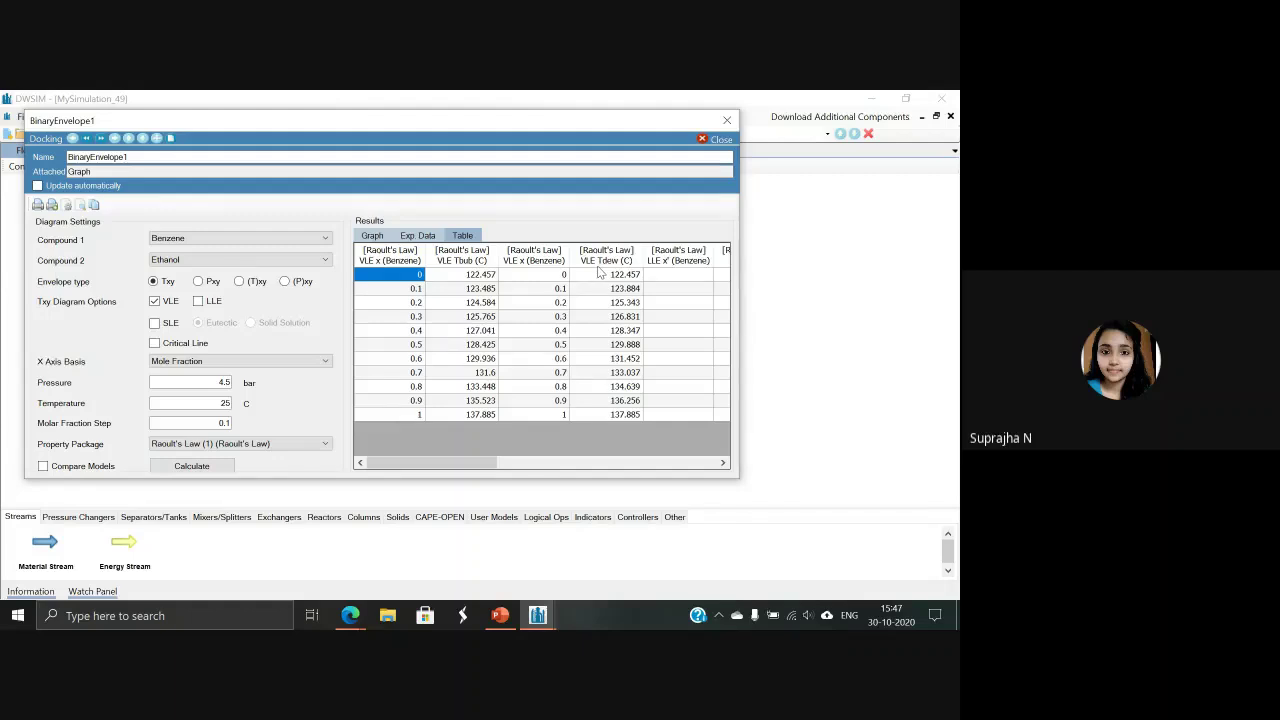
pyautogui.click(376, 235)
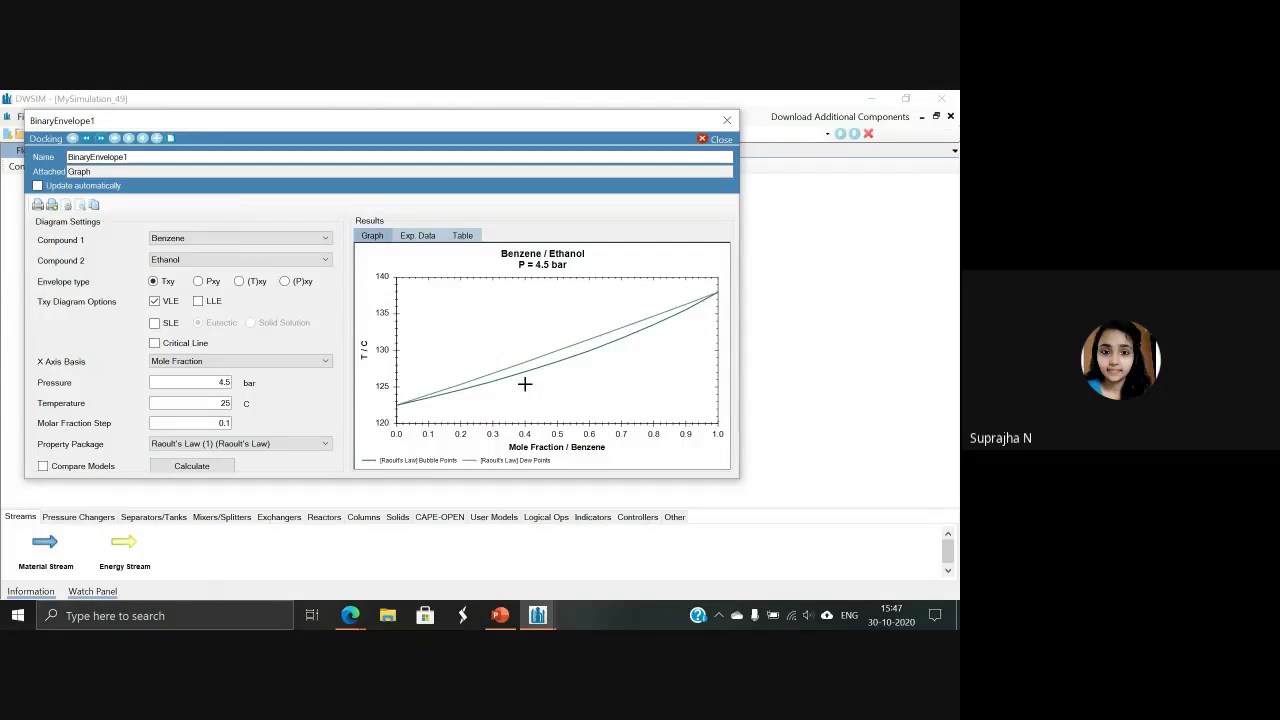